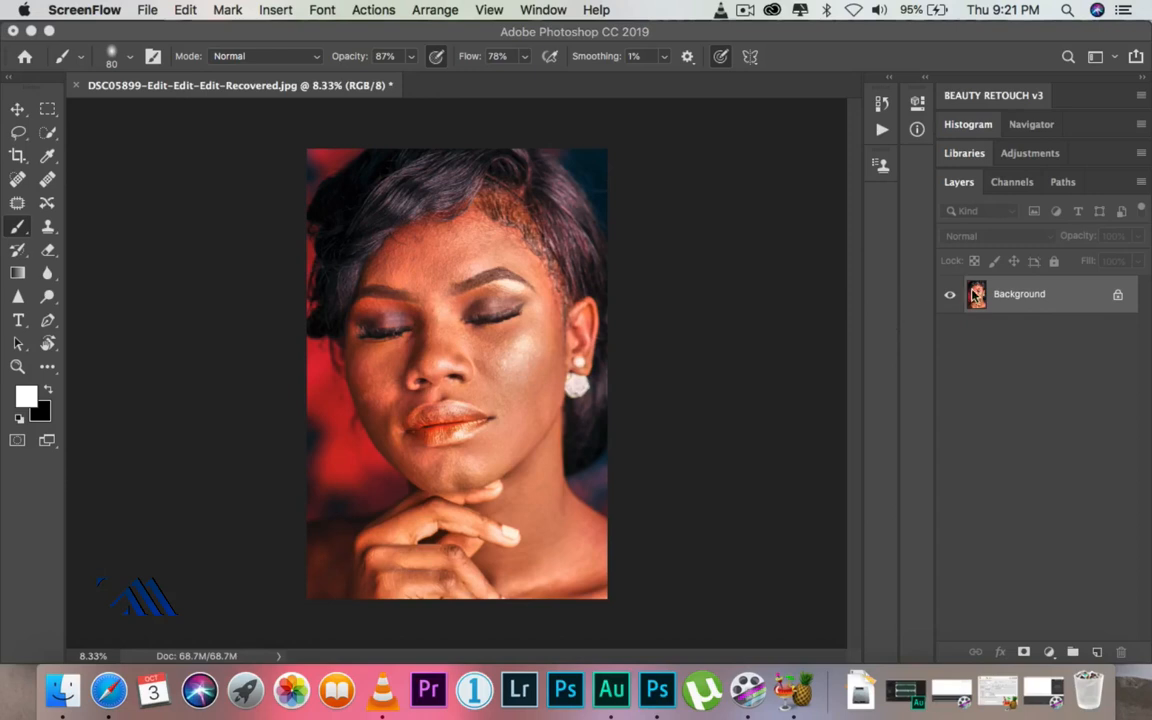
- Duplicate the Background layer twice
left_click(1013, 315)
key("ctrl+j")
key("ctrl+j")
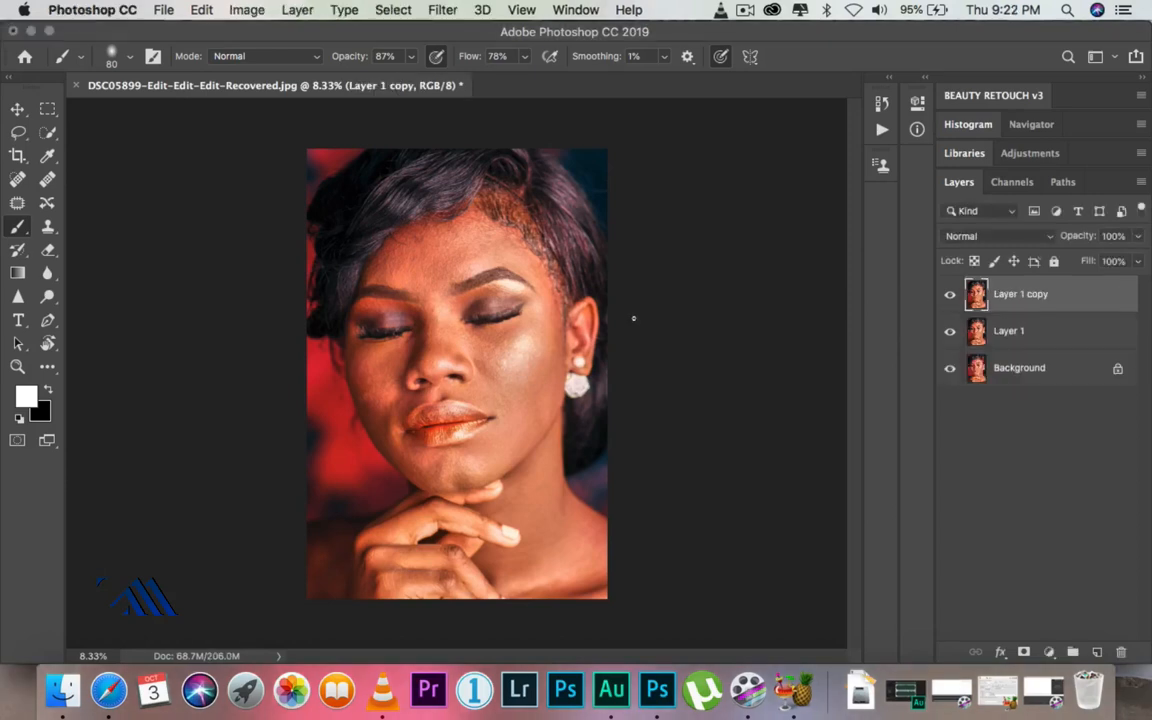
- Rename the lower duplicate layer "low" and the upper duplicate layer "high"
left_click(1016, 334)
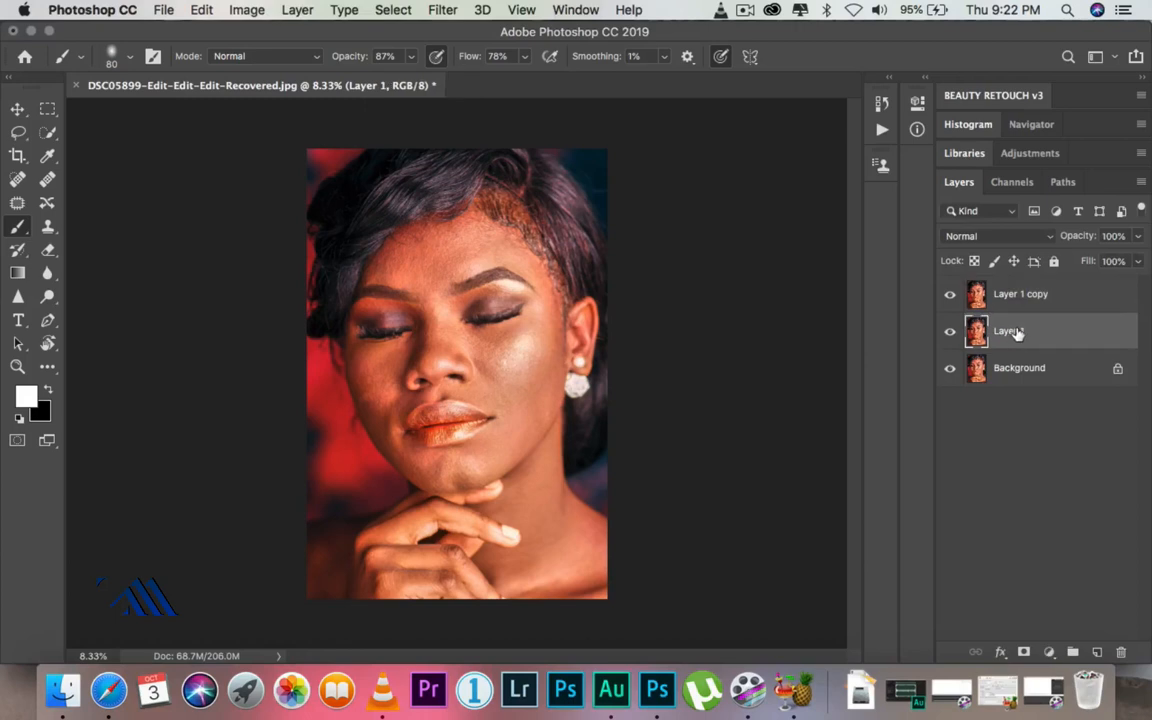
double_click(1010, 331)
type("low")
key("Return")
left_click(1020, 297)
double_click(1020, 297)
type("high")
- Hide the high layer and open the Gaussian Blur filter for the low layer
left_click(998, 337)
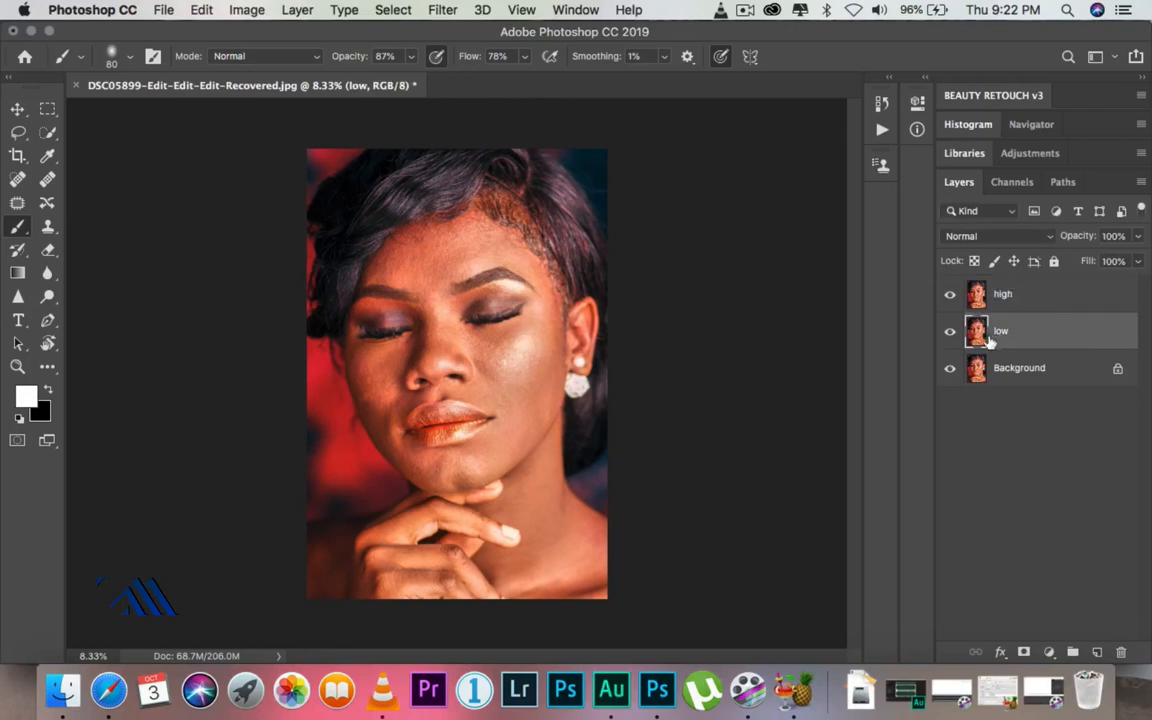
left_click(950, 296)
left_click(443, 10)
mouse_move(500, 222)
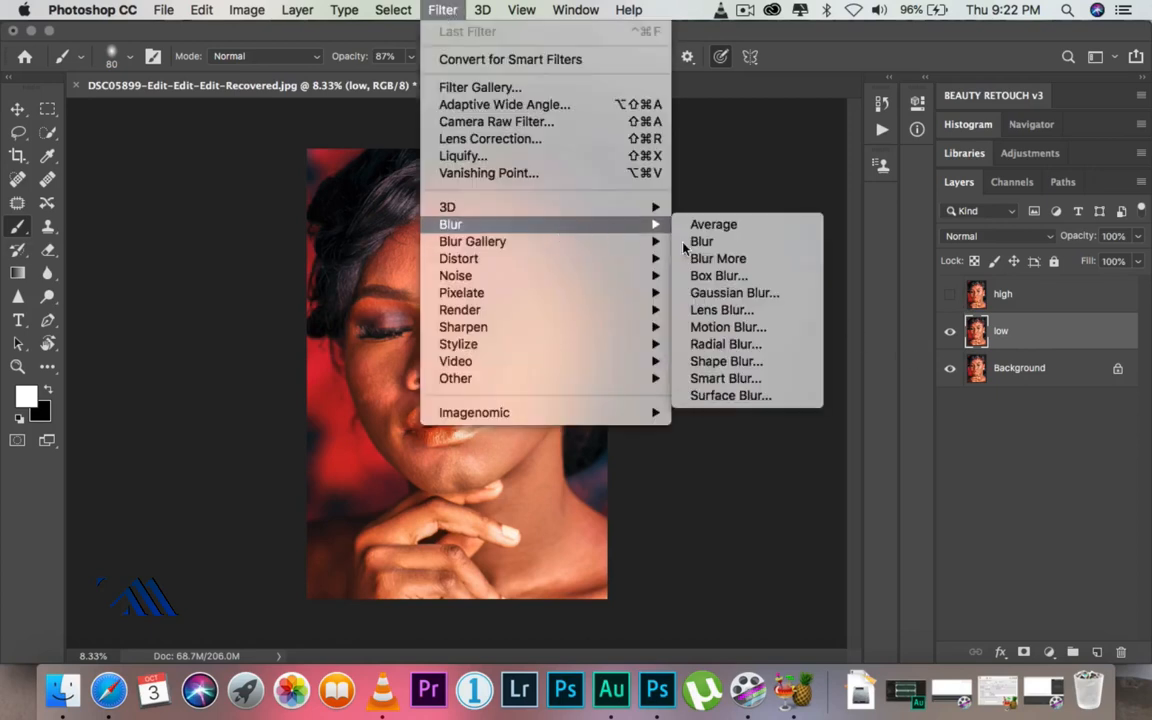
left_click(727, 293)
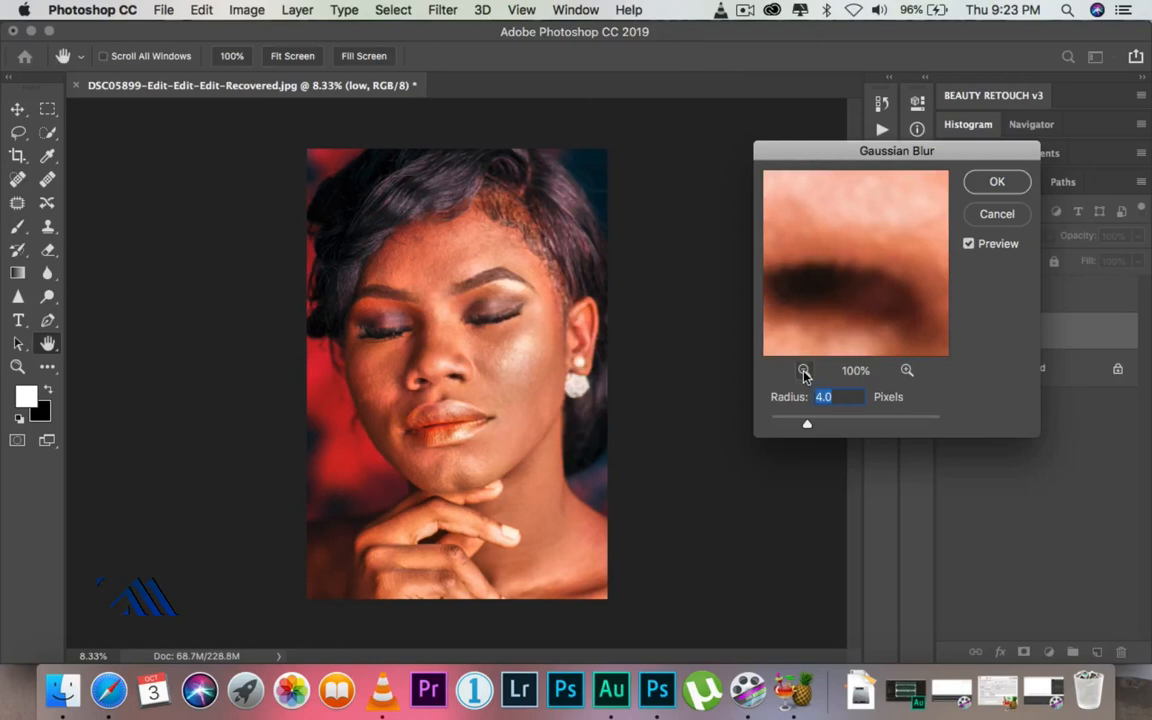
- Increase the Gaussian Blur radius while checking the face in the preview, and apply the blur to the low layer
left_click(804, 371)
left_click(804, 371)
left_click(804, 371)
left_click(804, 371)
left_click(804, 371)
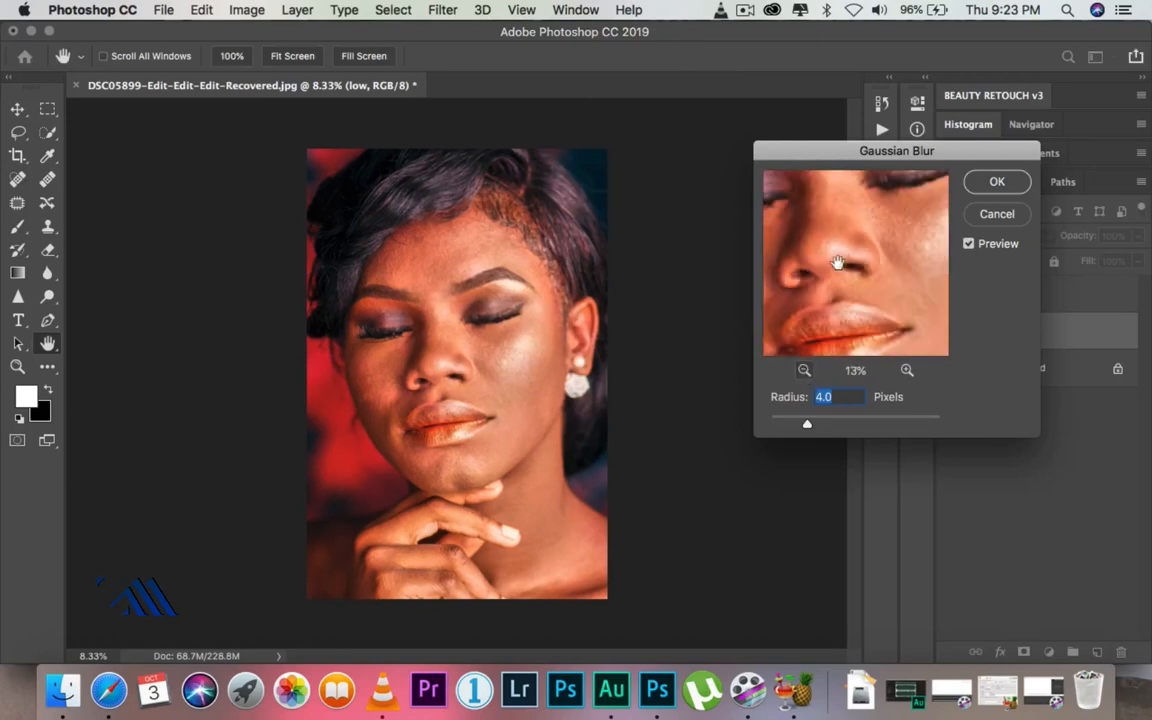
left_click_drag(850, 233, 846, 283)
left_click_drag(853, 225, 869, 265)
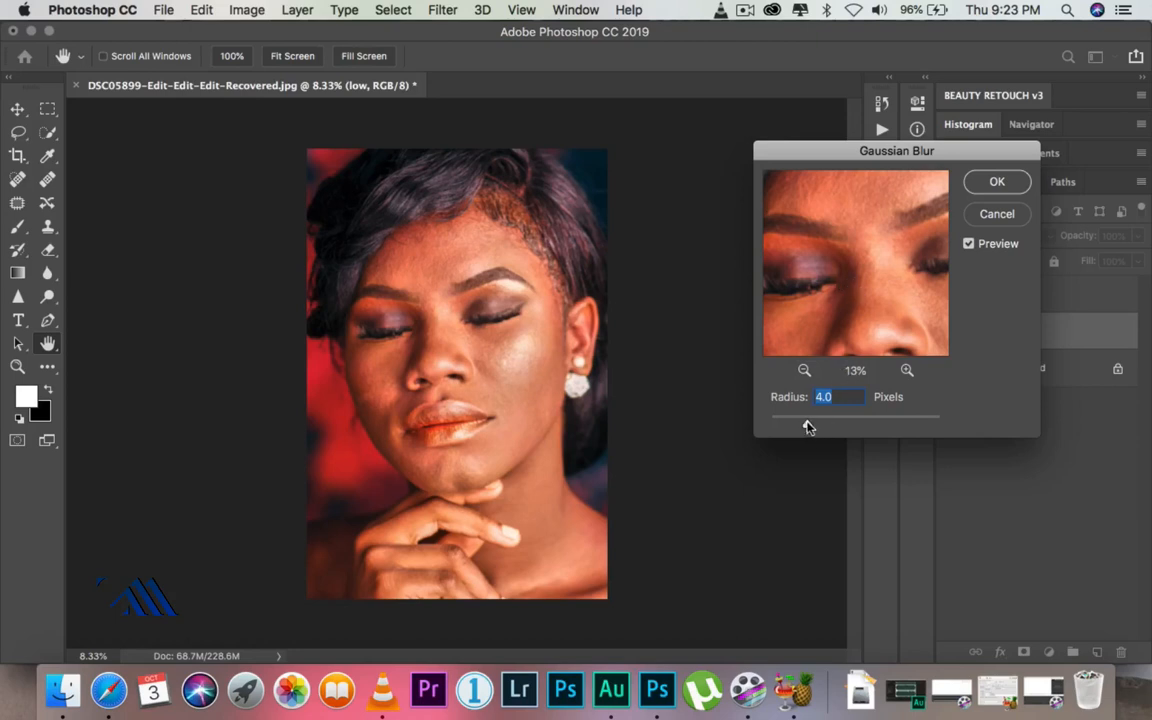
left_click_drag(808, 427, 822, 425)
left_click(805, 371)
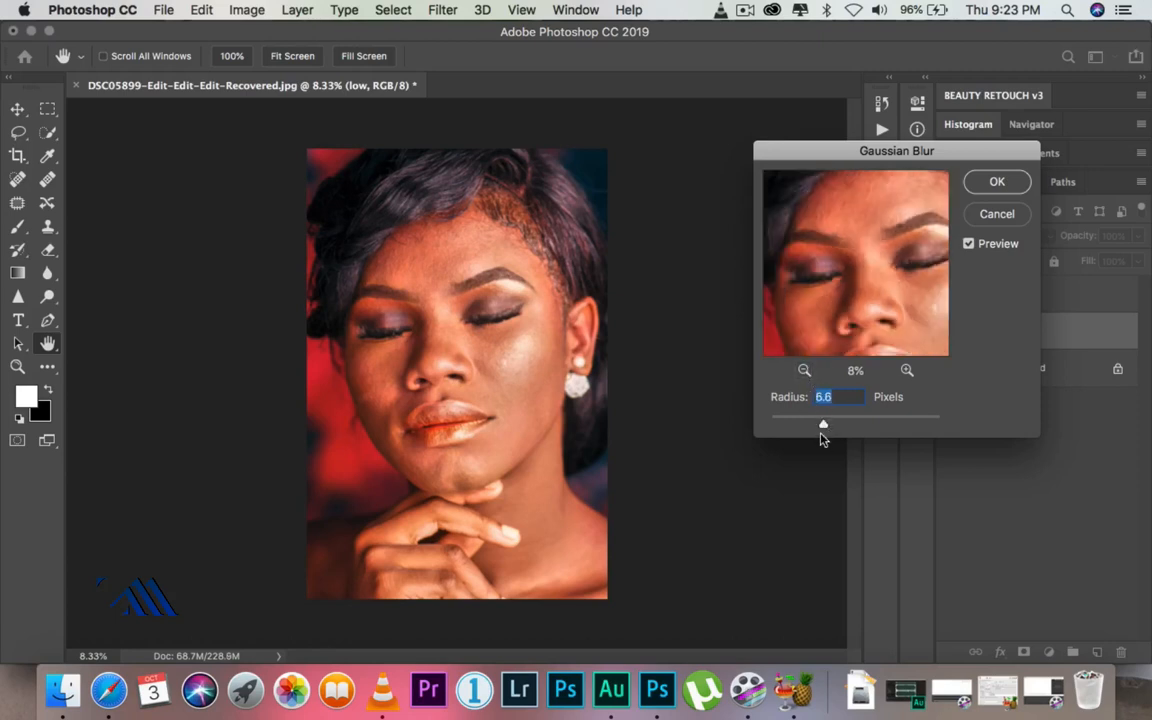
left_click_drag(824, 427, 837, 428)
left_click_drag(838, 418, 836, 424)
left_click(997, 183)
- Show the high layer and run Apply Image on it with low as source layer, Subtract blending, scale 2 and offset 128
left_click(950, 298)
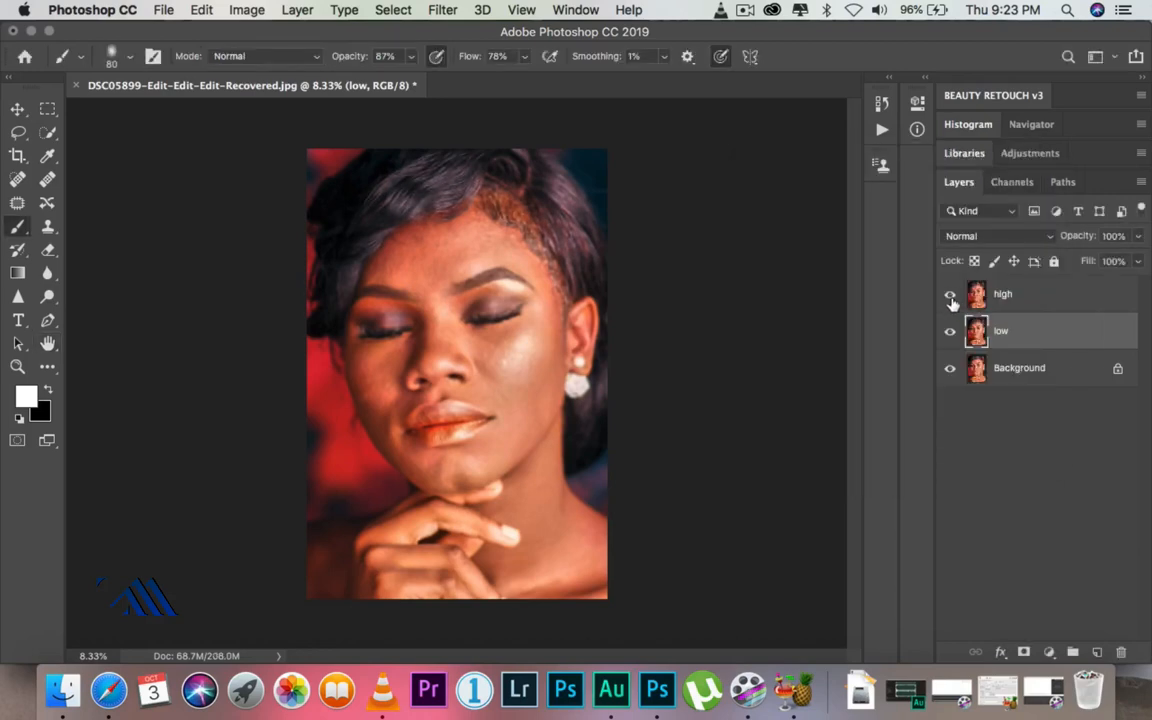
left_click(1022, 298)
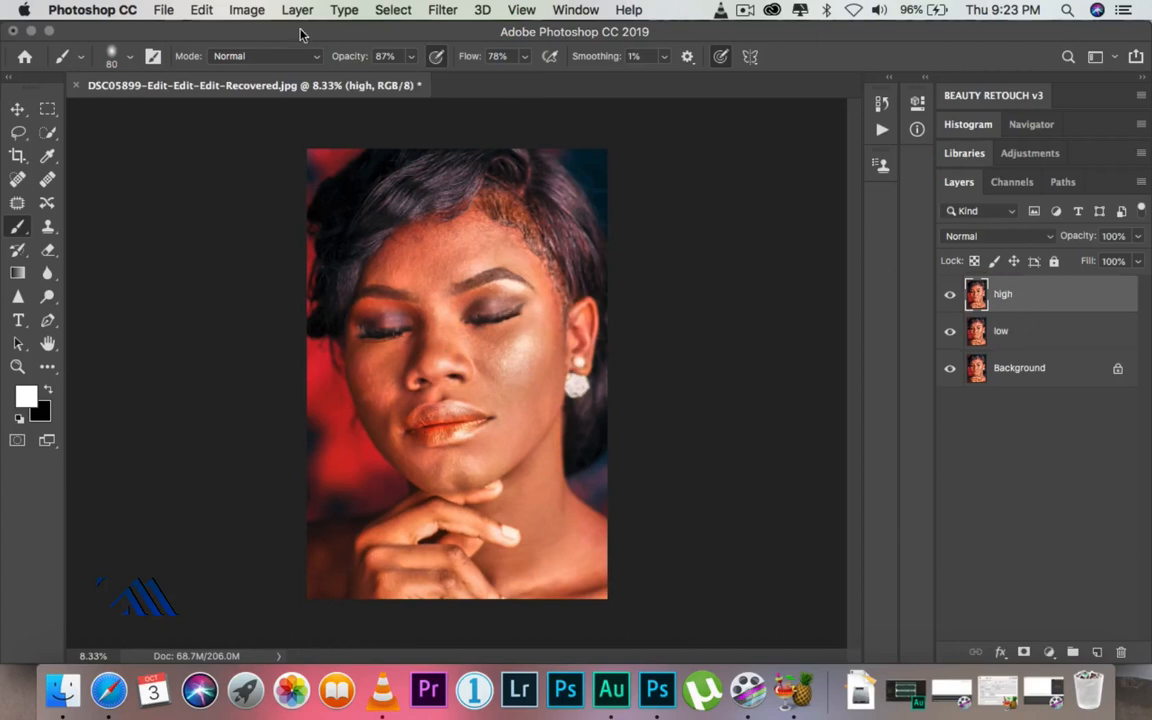
left_click(244, 11)
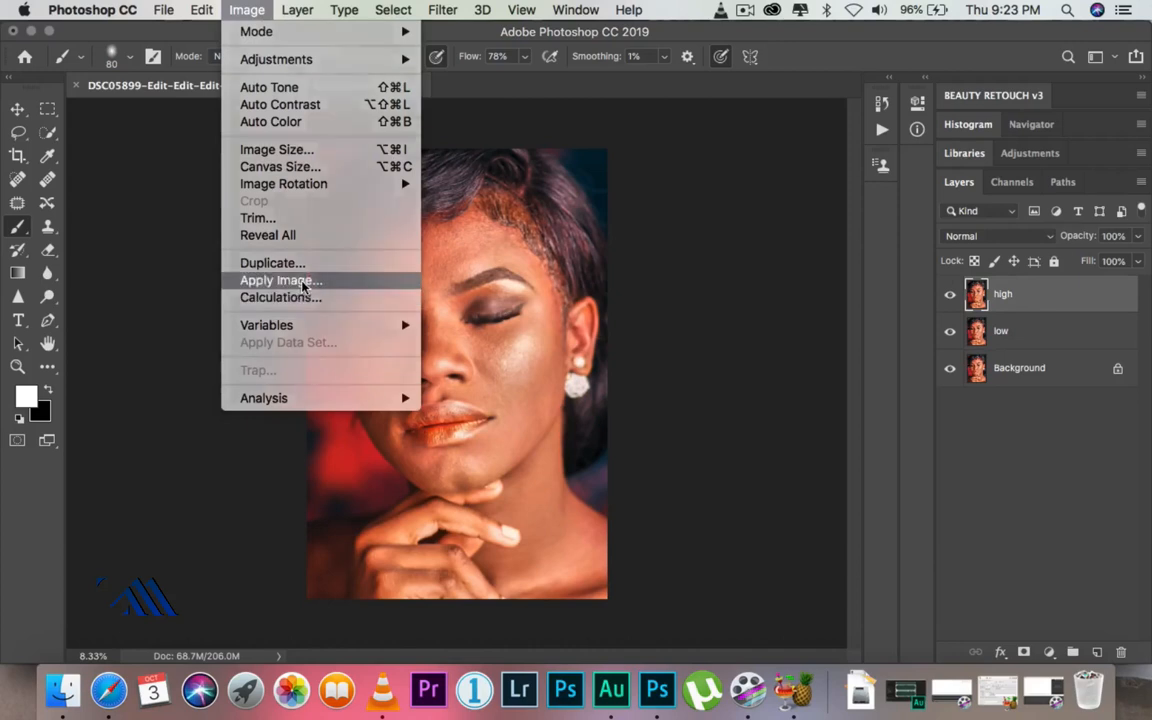
left_click(280, 281)
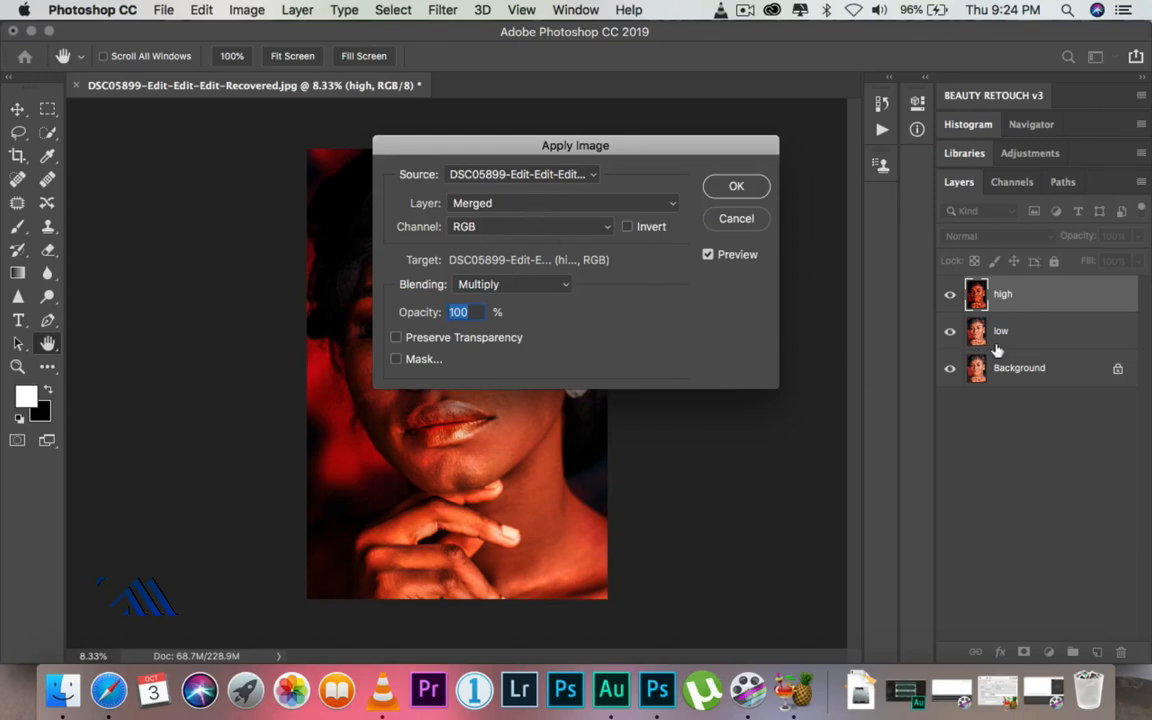
left_click(540, 204)
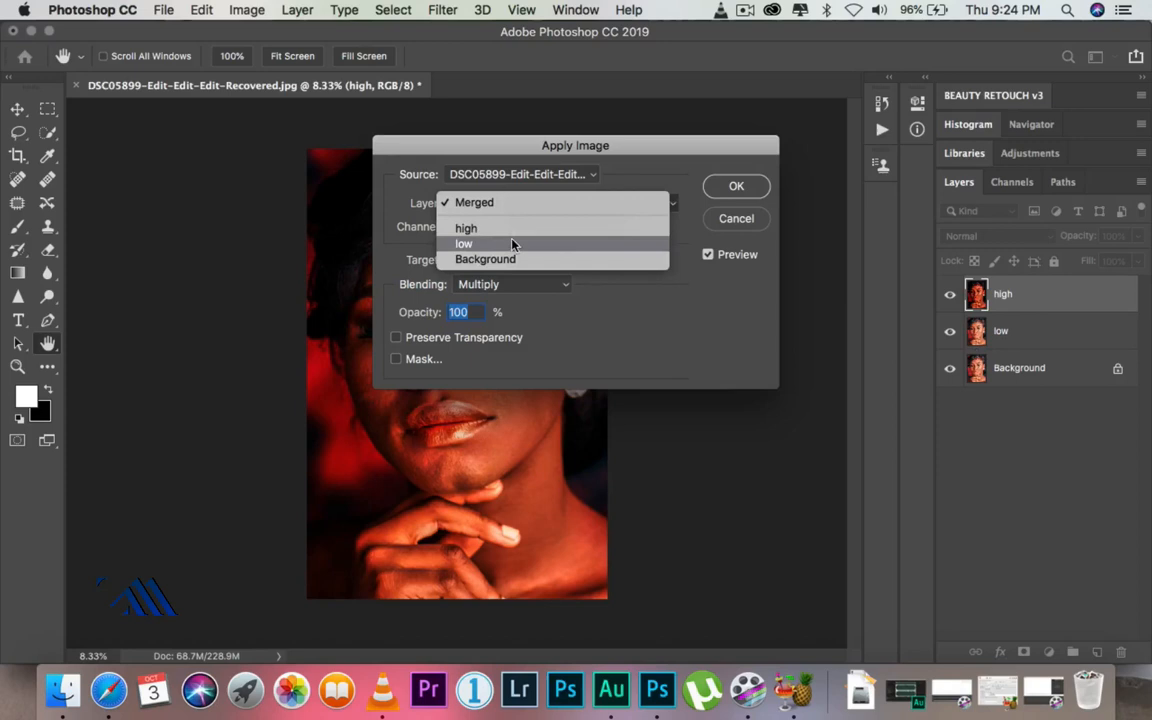
left_click(510, 245)
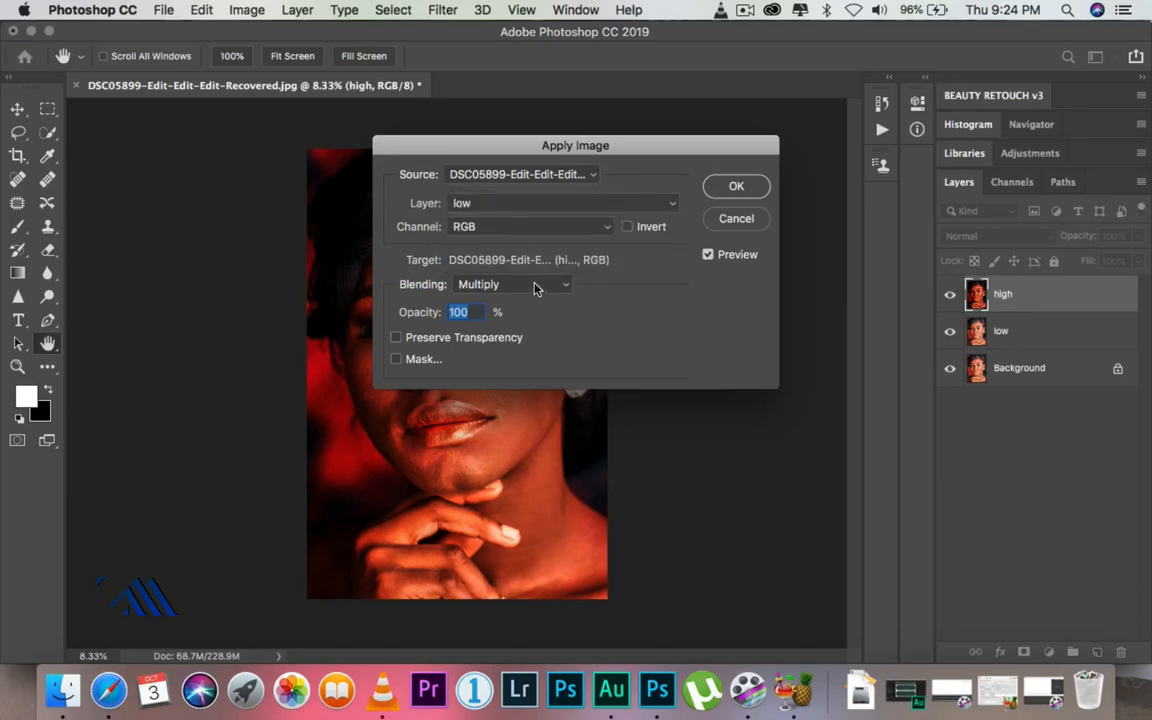
left_click(530, 288)
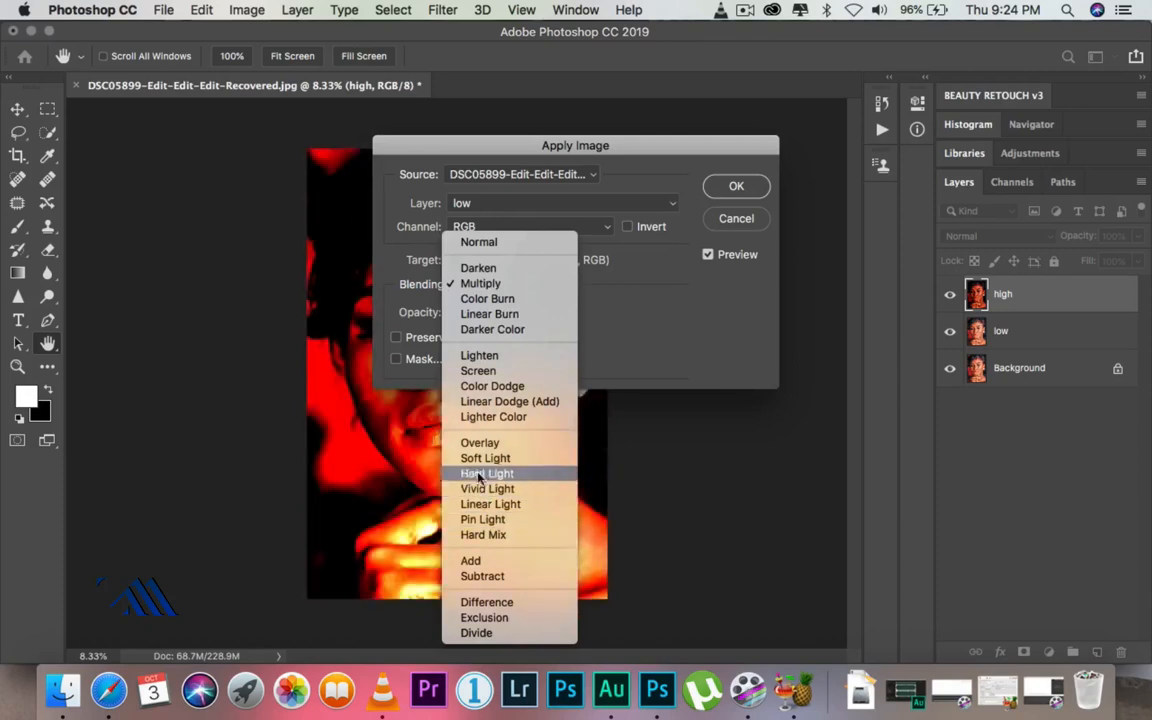
left_click(486, 577)
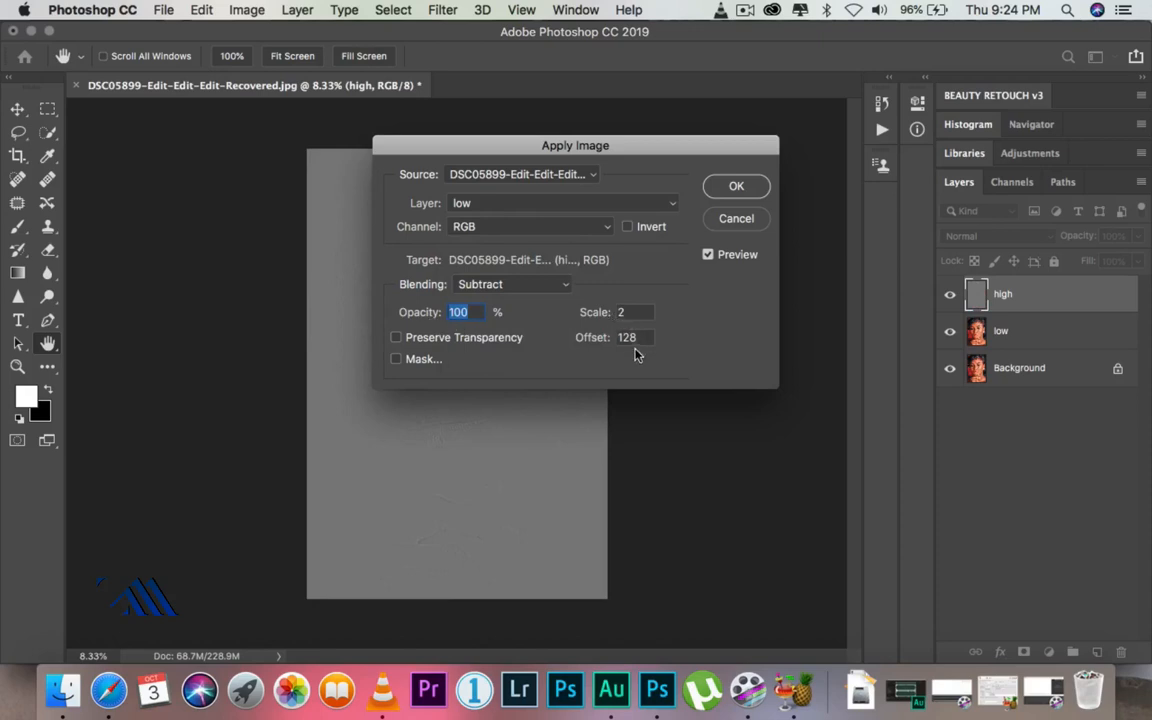
left_click(738, 188)
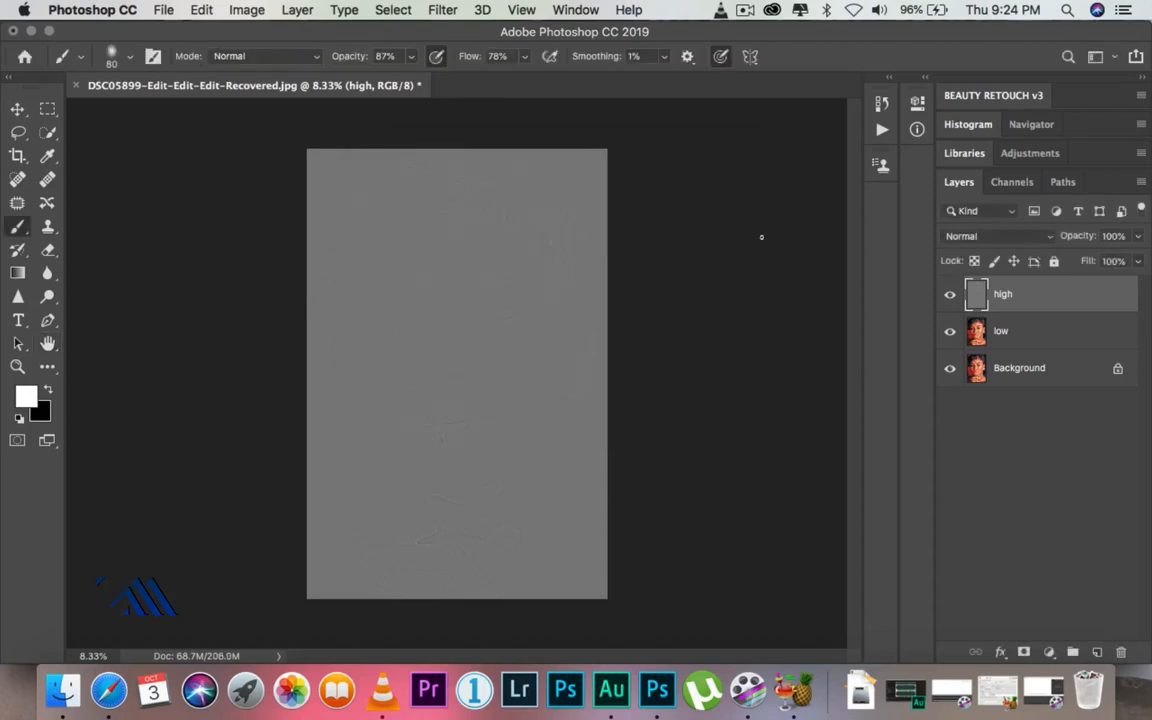
- Set the high layer's blend mode to Linear Light
left_click(985, 240)
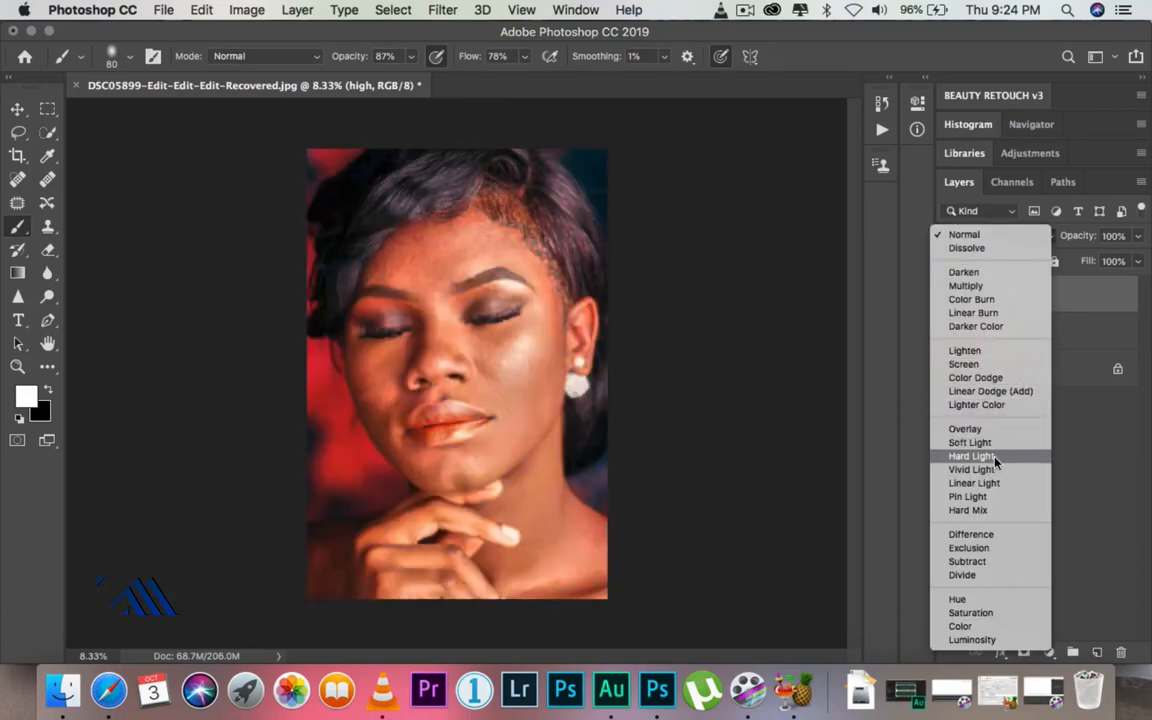
left_click(993, 485)
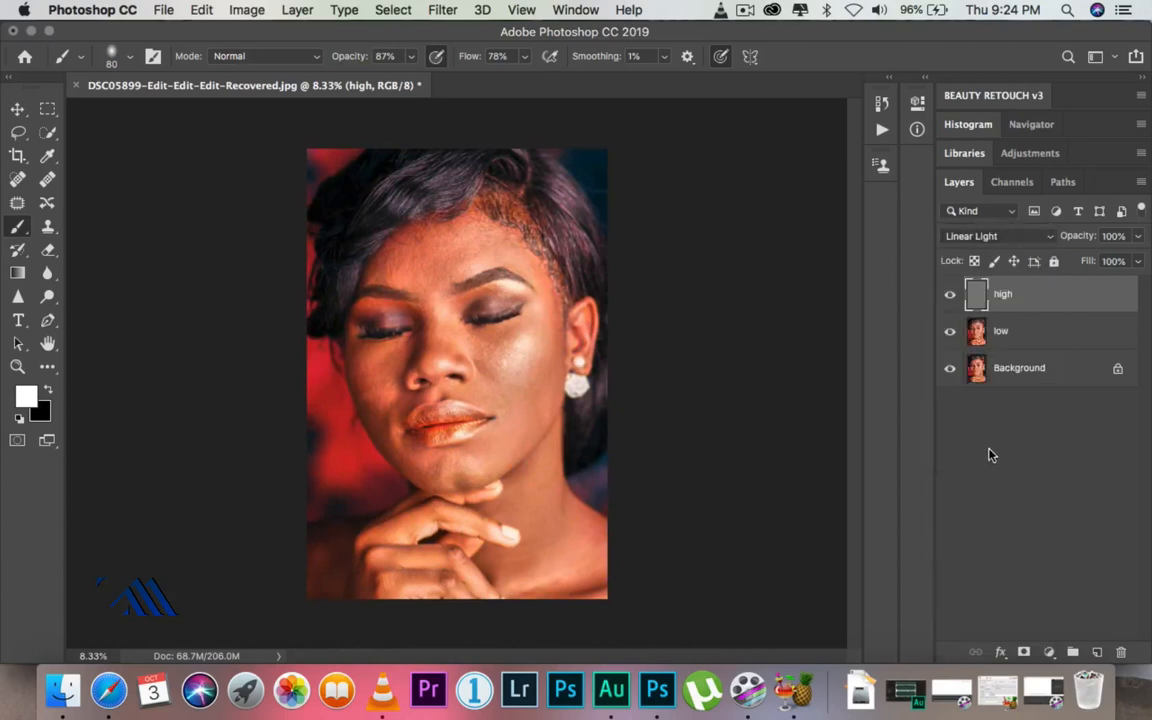
left_click(1008, 372)
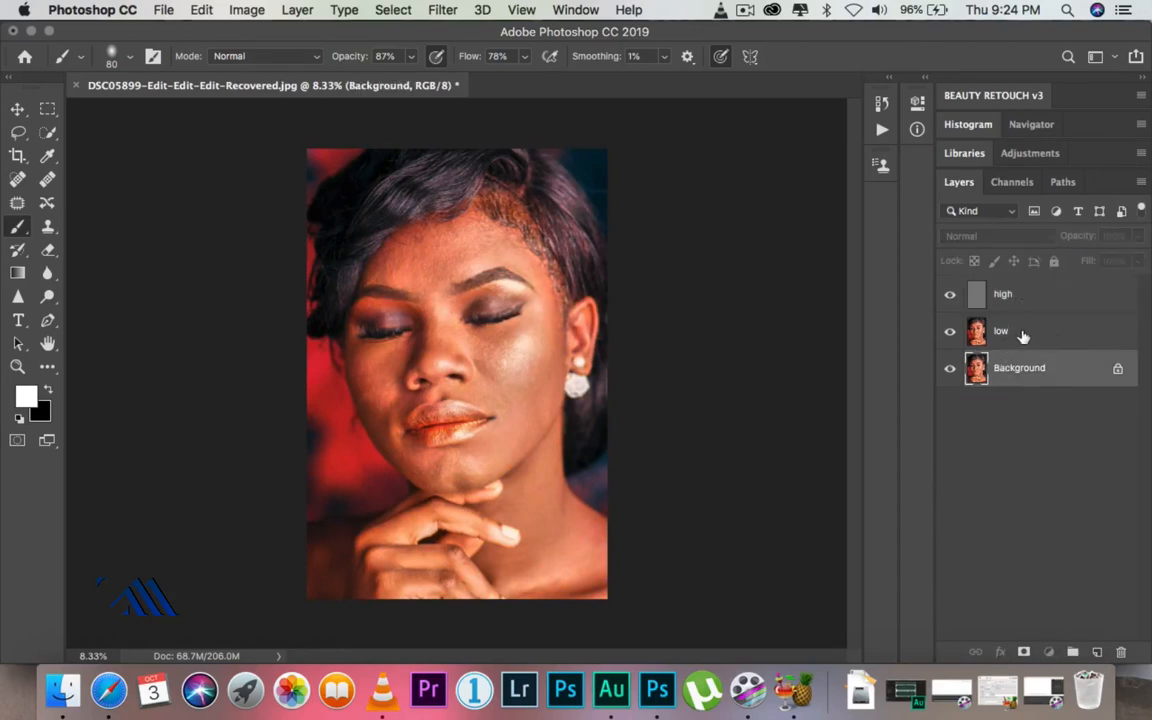
left_click(1020, 332)
left_click(1025, 302)
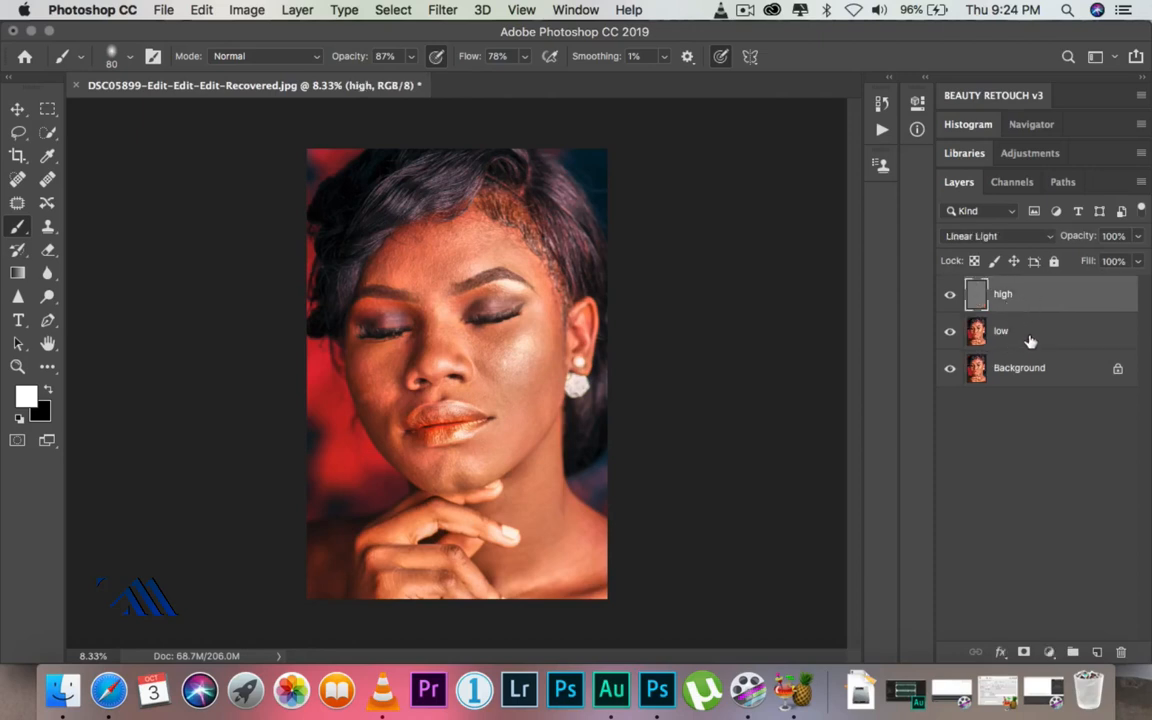
left_click(1021, 327)
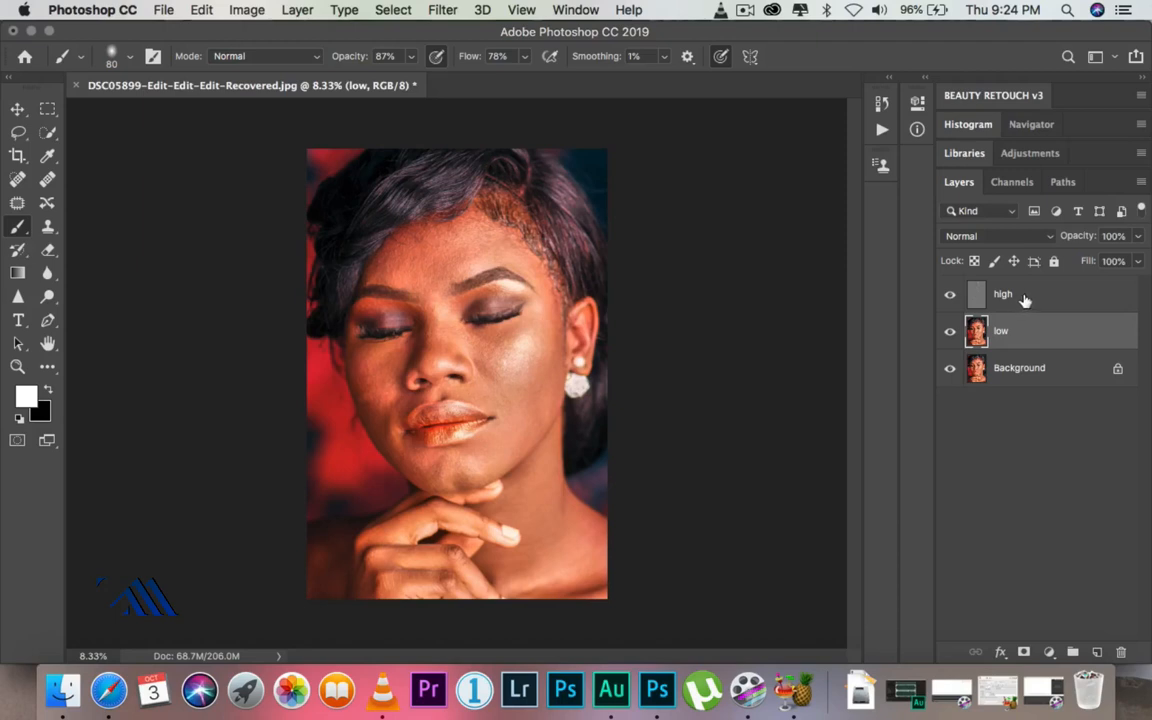
- Group the high and low layers and name the group "fs"
left_click(1026, 298)
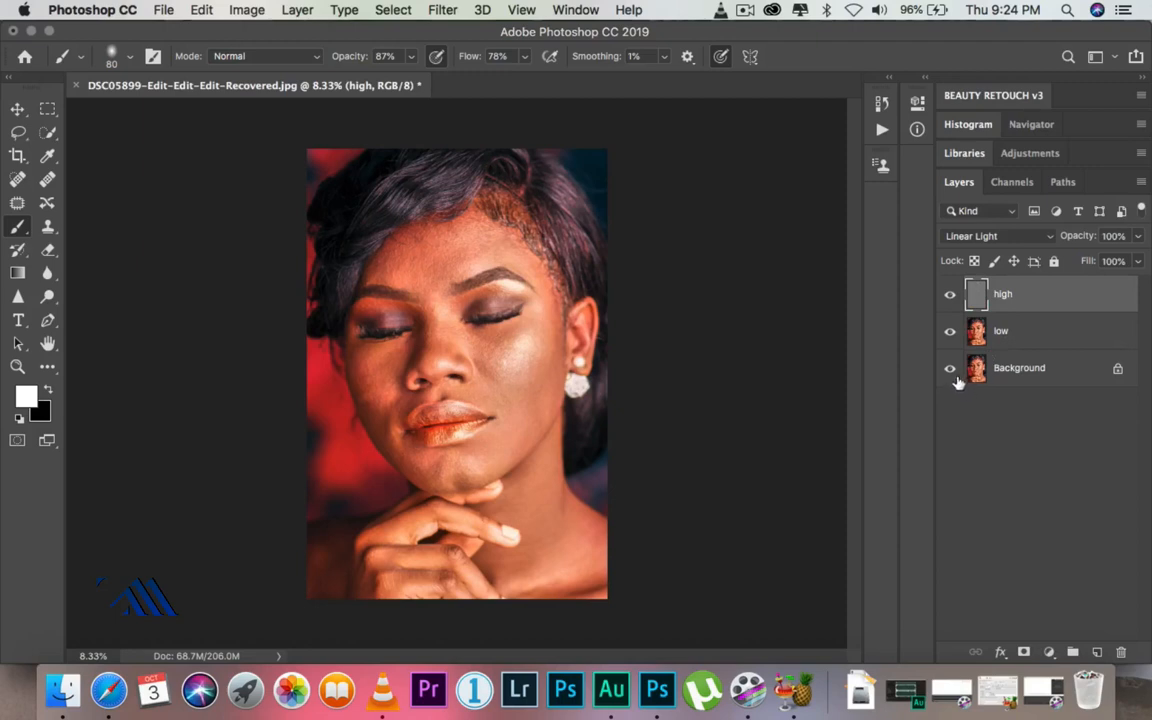
left_click(1013, 338, "shift")
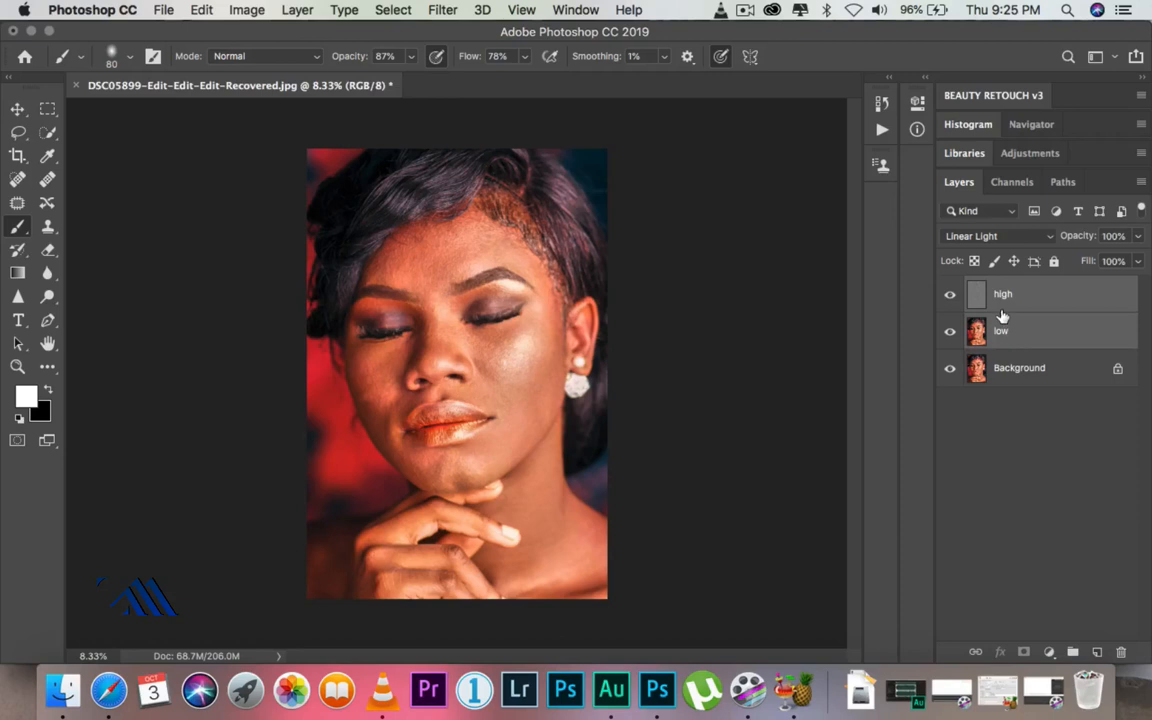
key("super+g")
double_click(1016, 287)
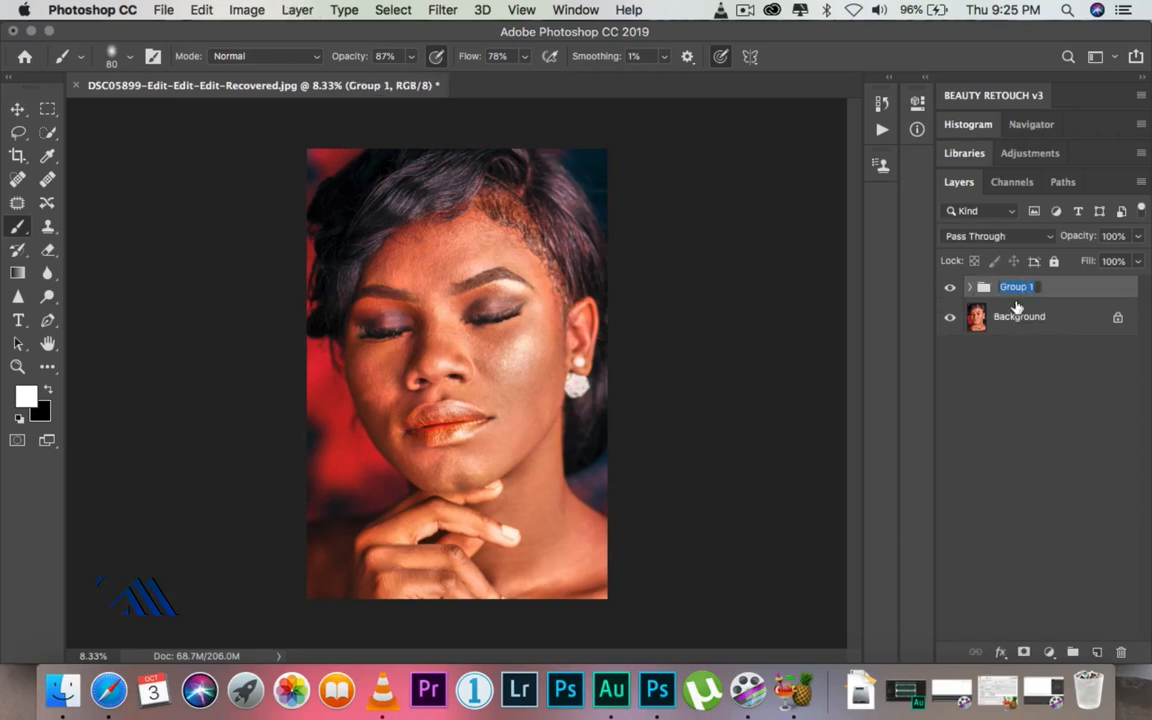
type("fs")
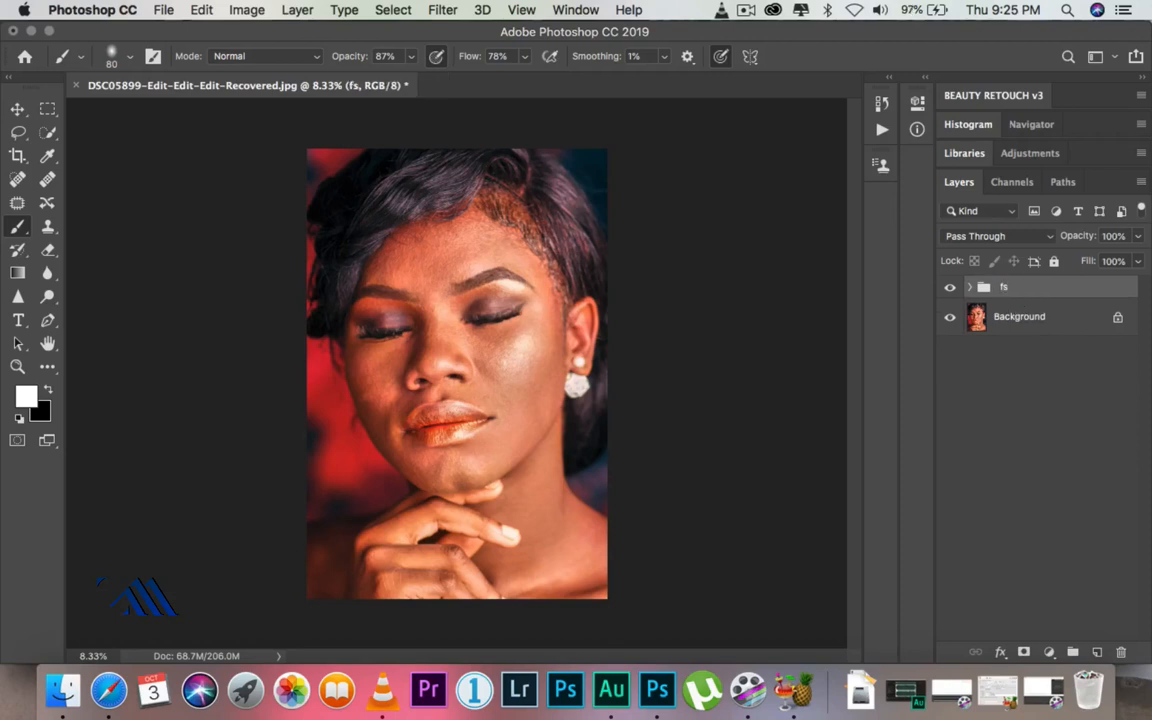
- Expand the fs group, duplicate the low layer and clip the copy to the low layer
left_click(951, 289)
left_click(969, 288)
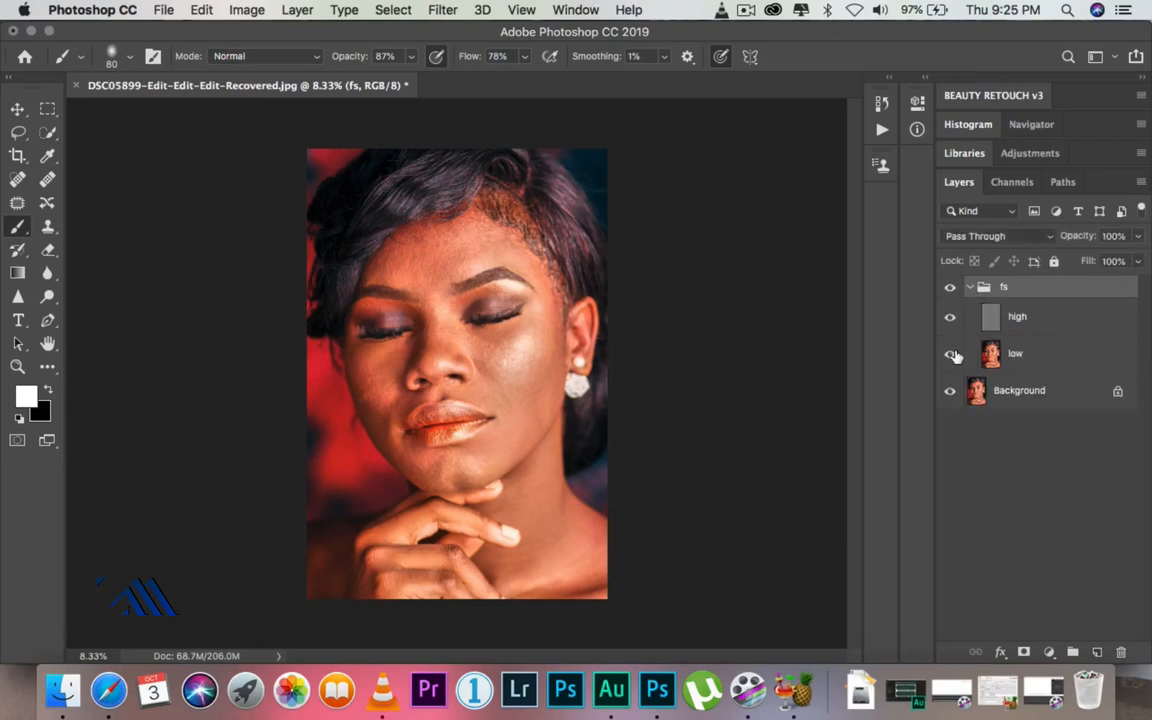
left_click(1012, 358)
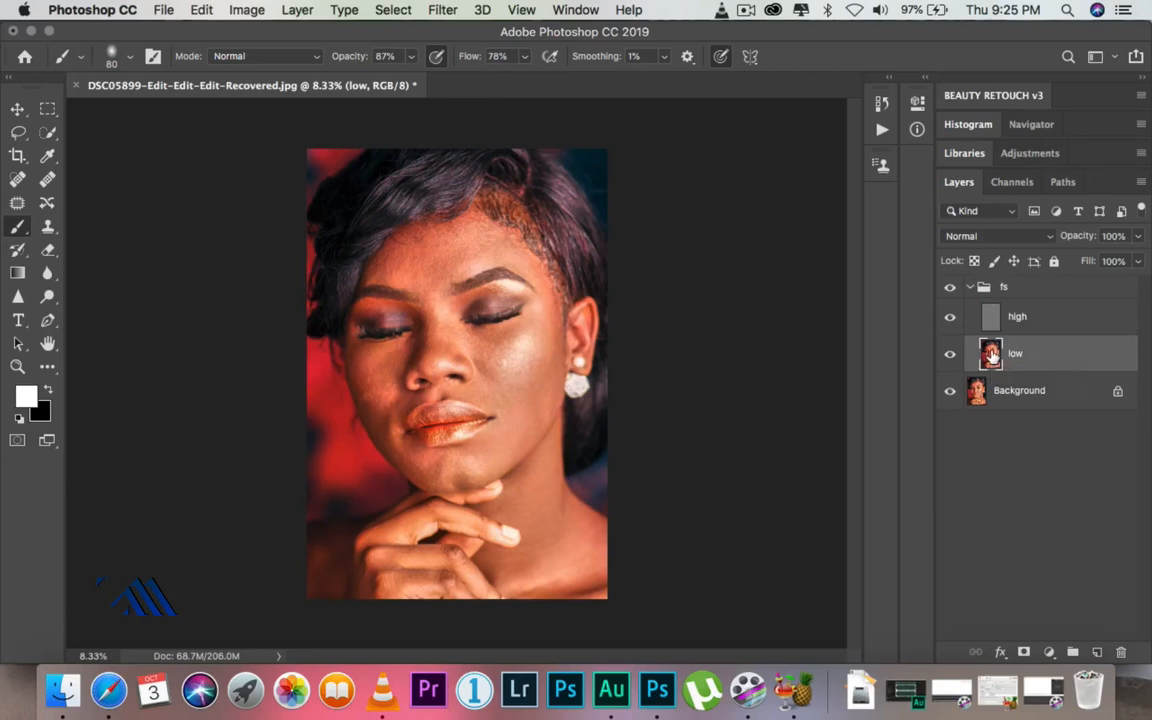
key("super+j")
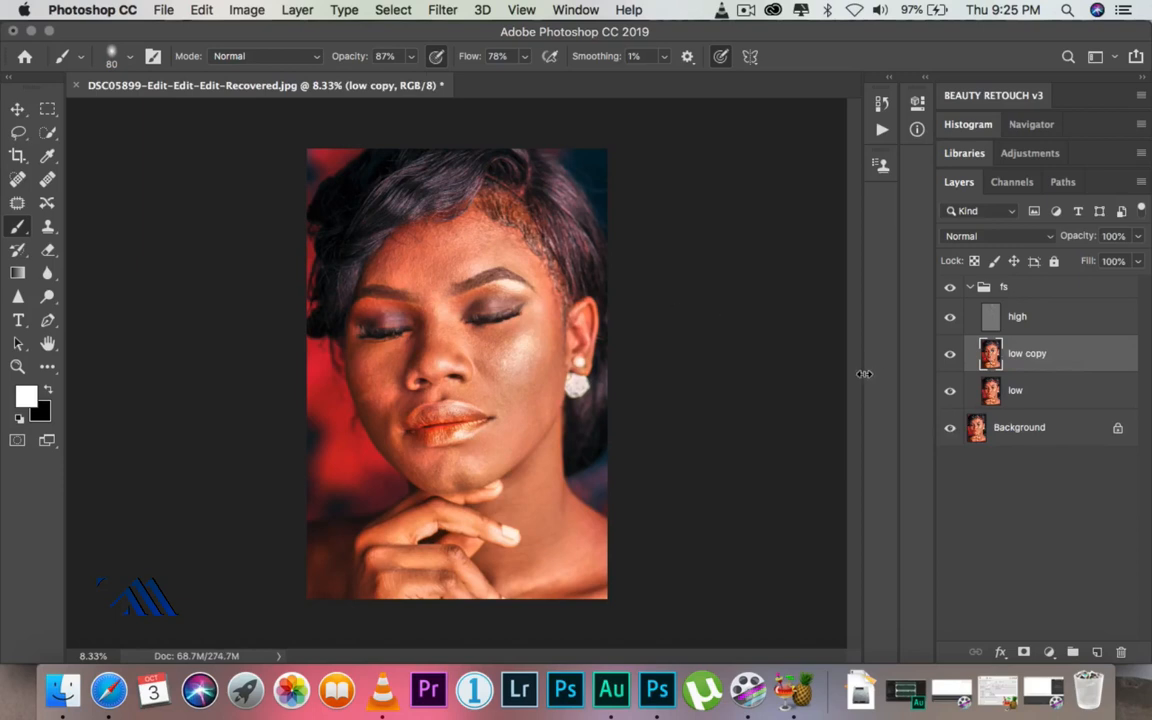
left_click(995, 368, "alt")
- Duplicate the high layer, clip the copy to it and set the copy's blend mode to Normal
left_click(995, 320)
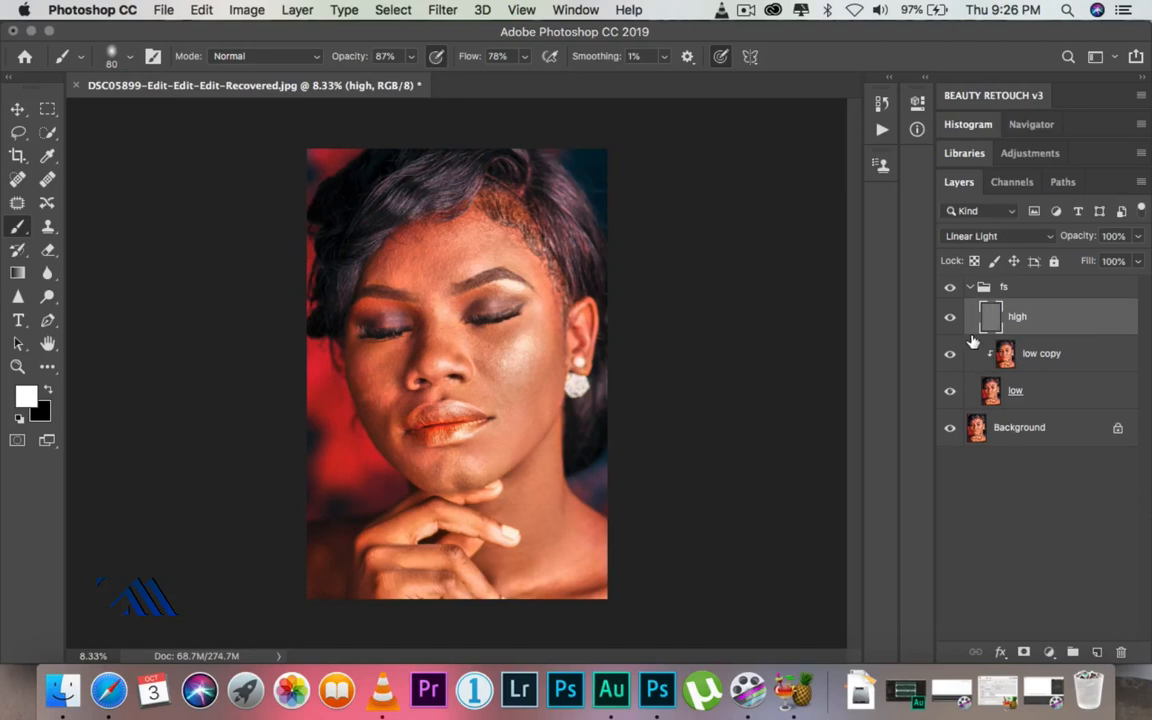
key("super+j")
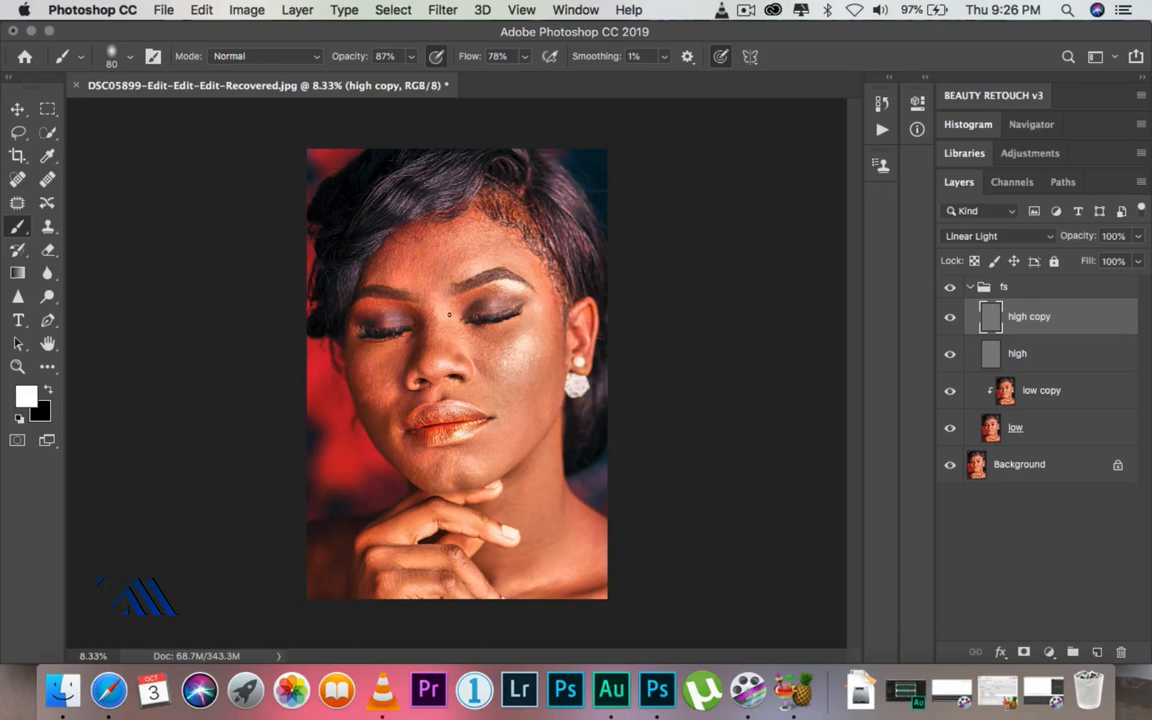
left_click(993, 332, "alt")
left_click(980, 237)
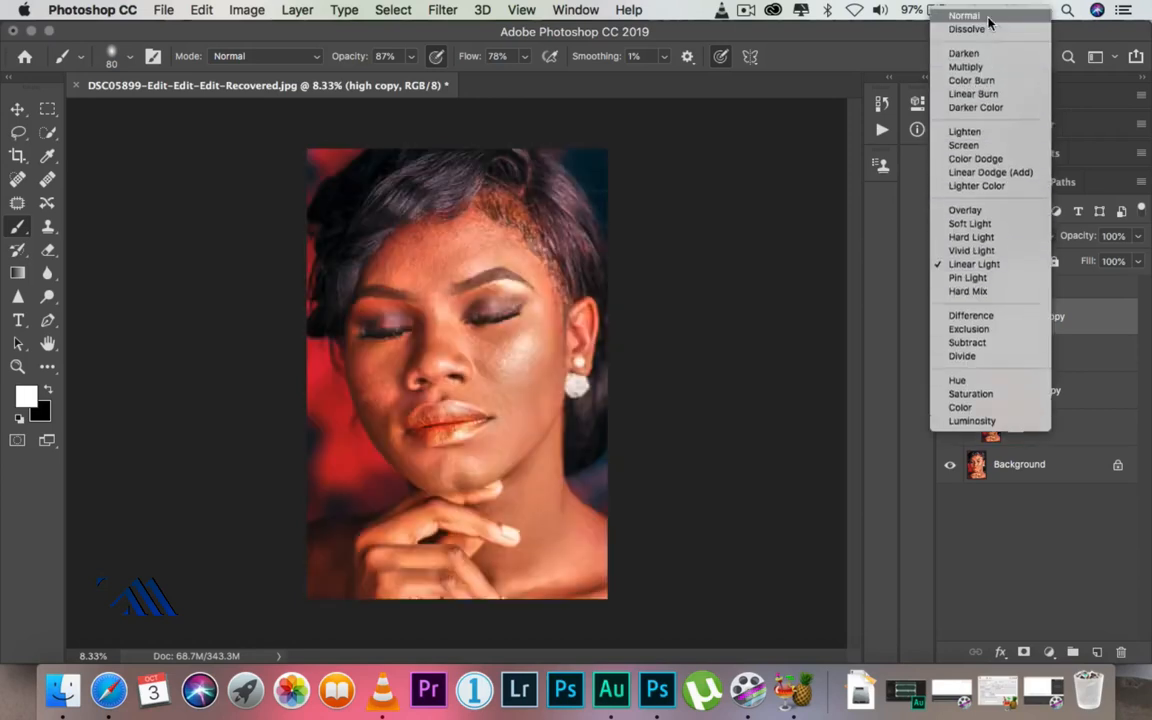
left_click(988, 12)
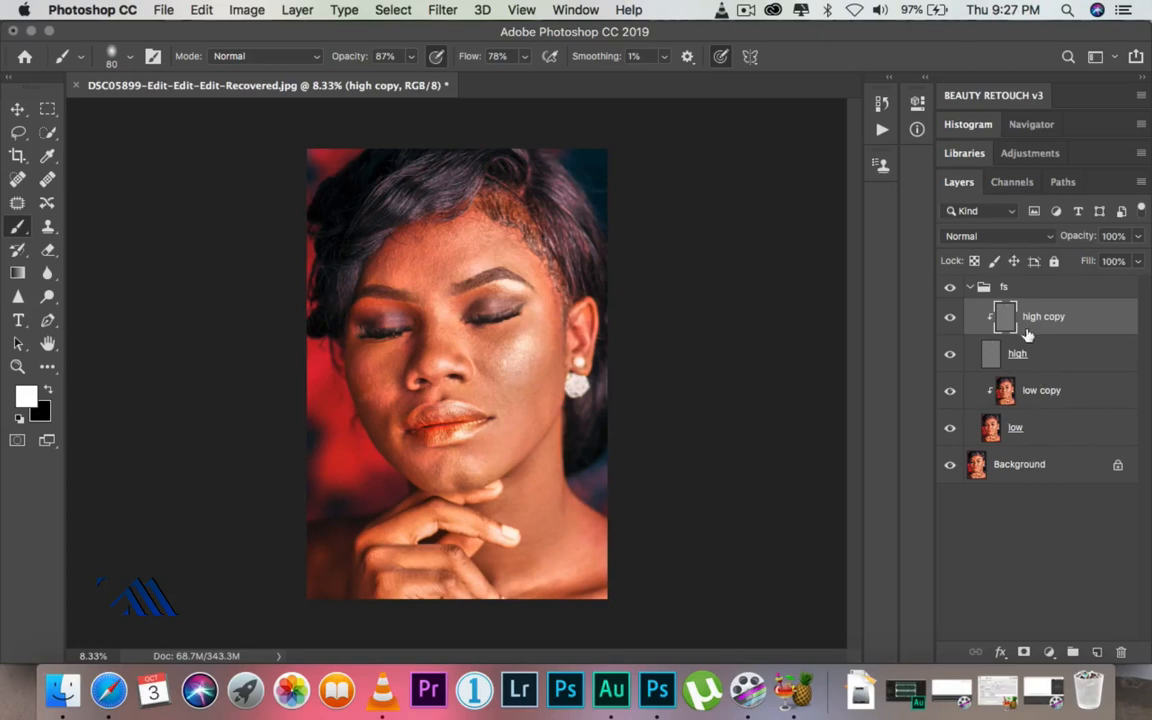
- Select the low copy layer and activate the Mixer Brush Tool
left_click(1006, 395)
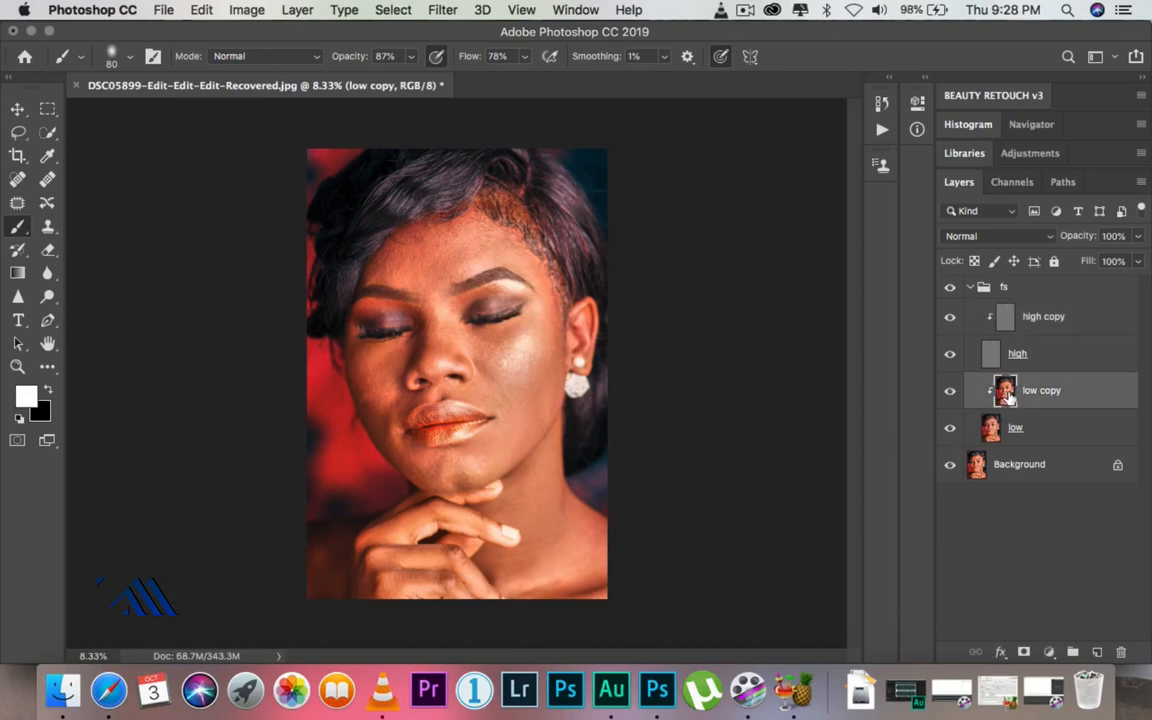
left_click(47, 366)
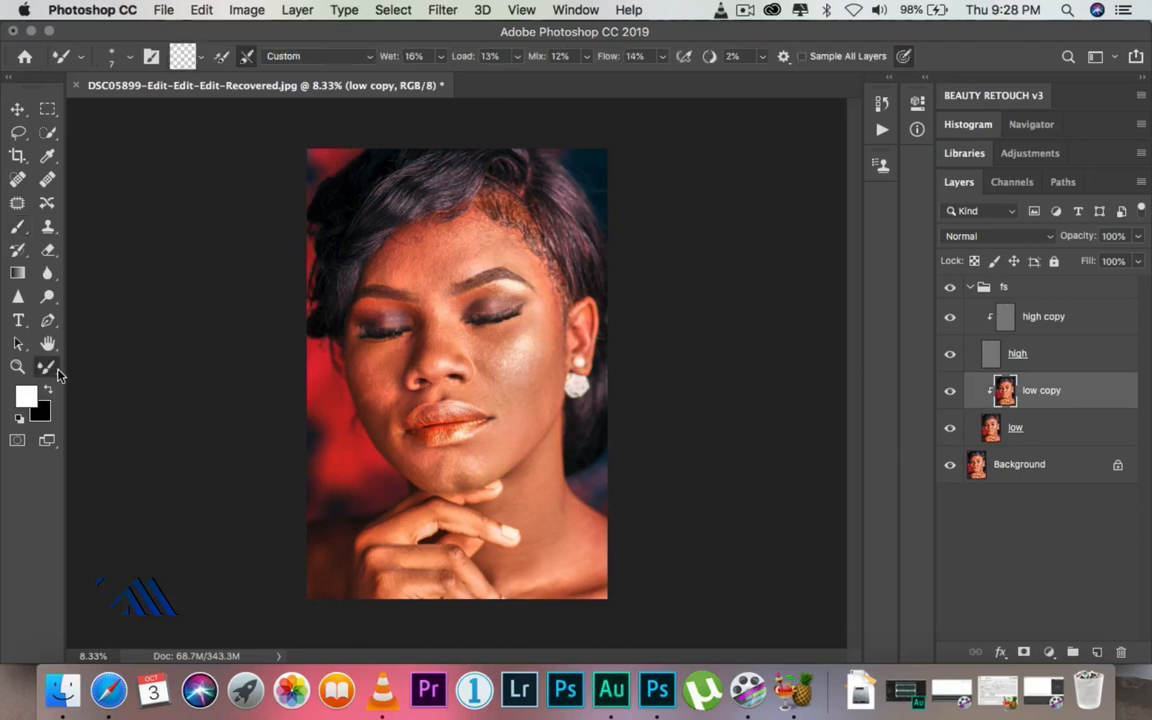
right_click(50, 367)
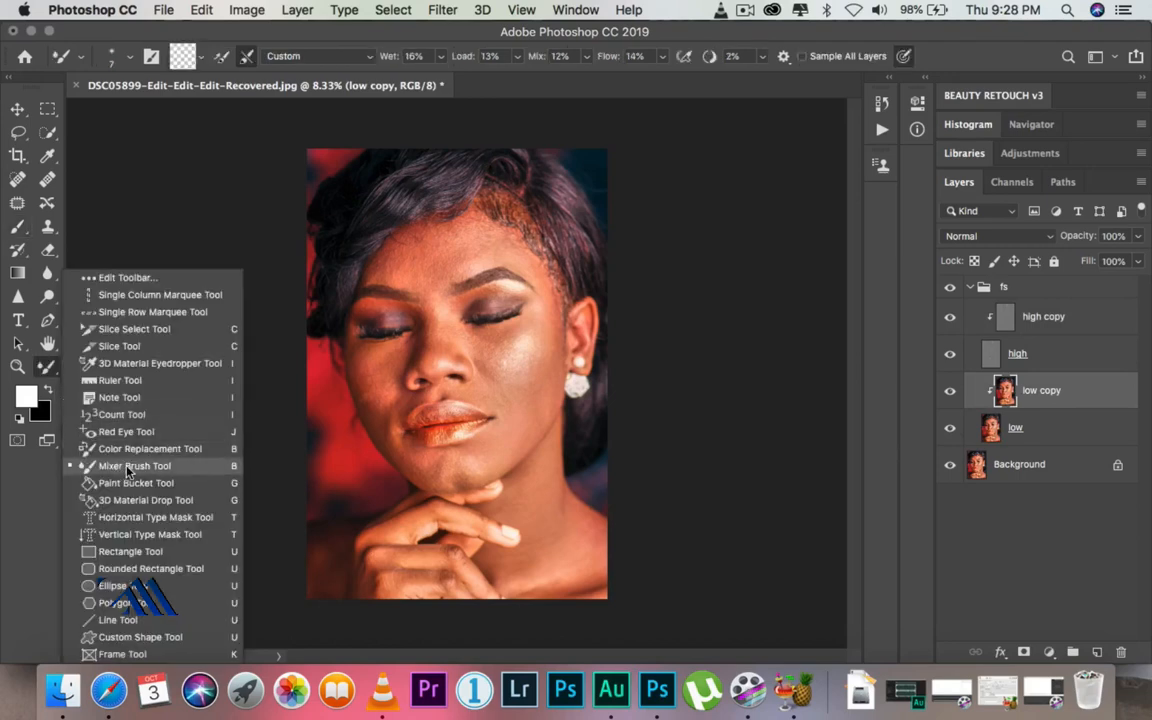
left_click(127, 466)
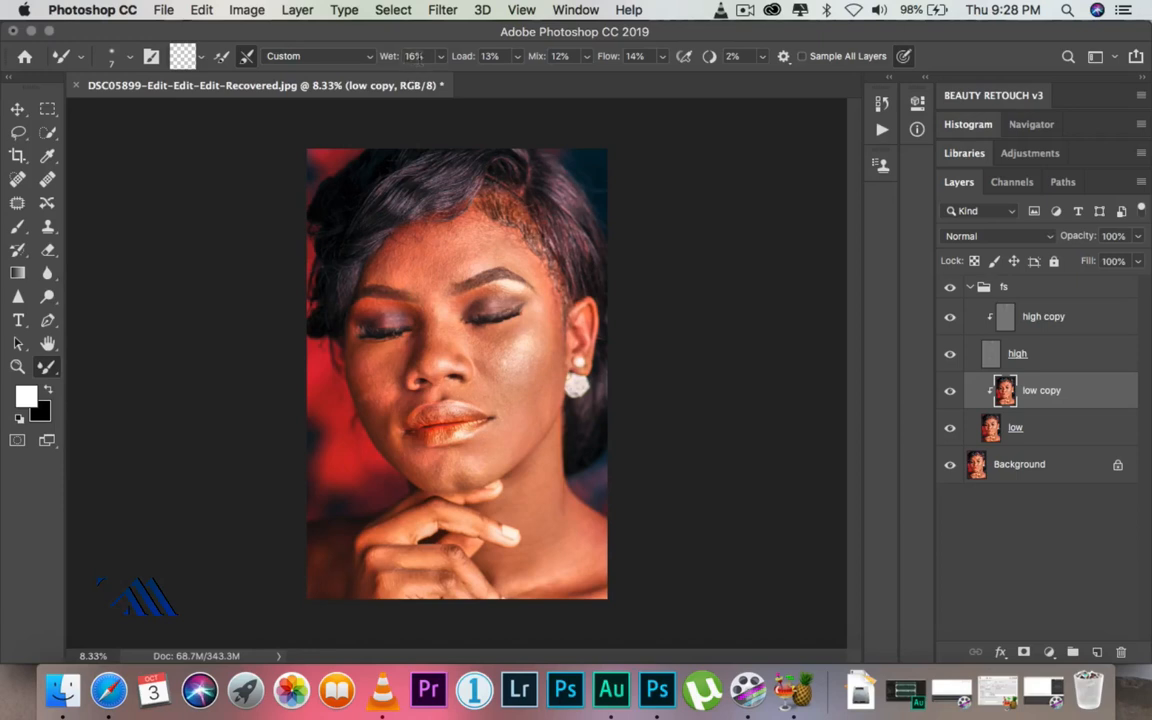
- Set the Mixer Brush to Wet 25%, Load 25%, Mix 15% and Flow 33%
left_click_drag(413, 57, 393, 62)
type("25")
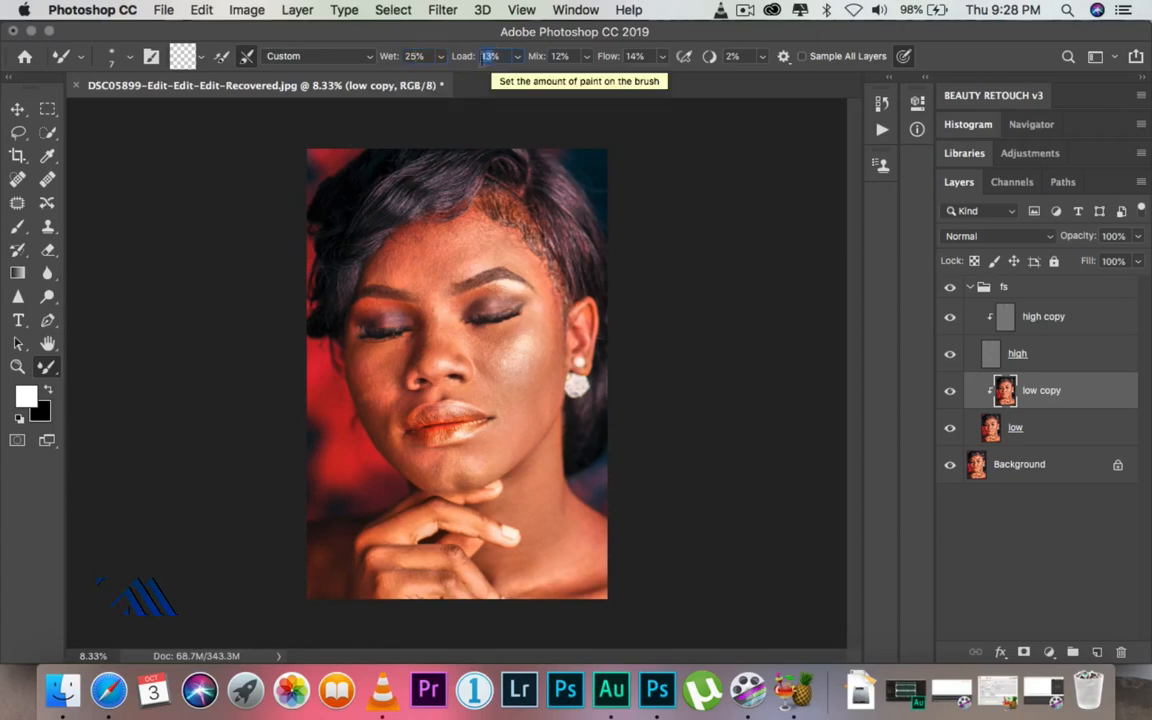
type("25")
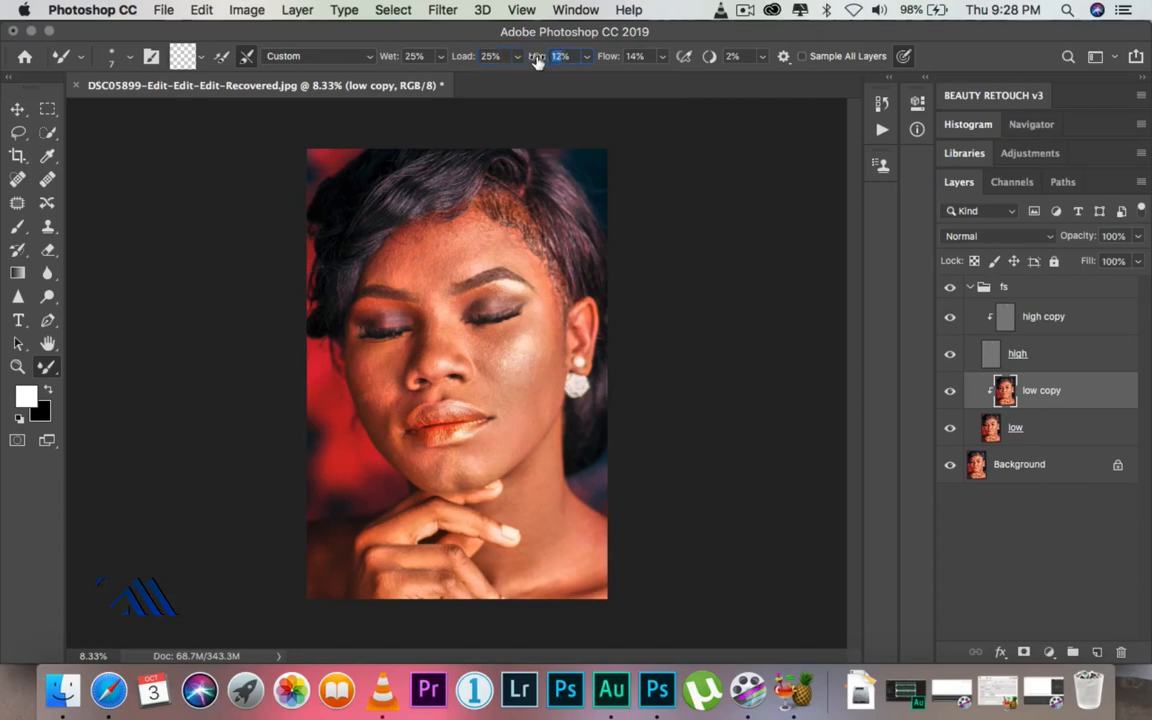
type("1")
left_click_drag(613, 57, 631, 60)
right_click(48, 367)
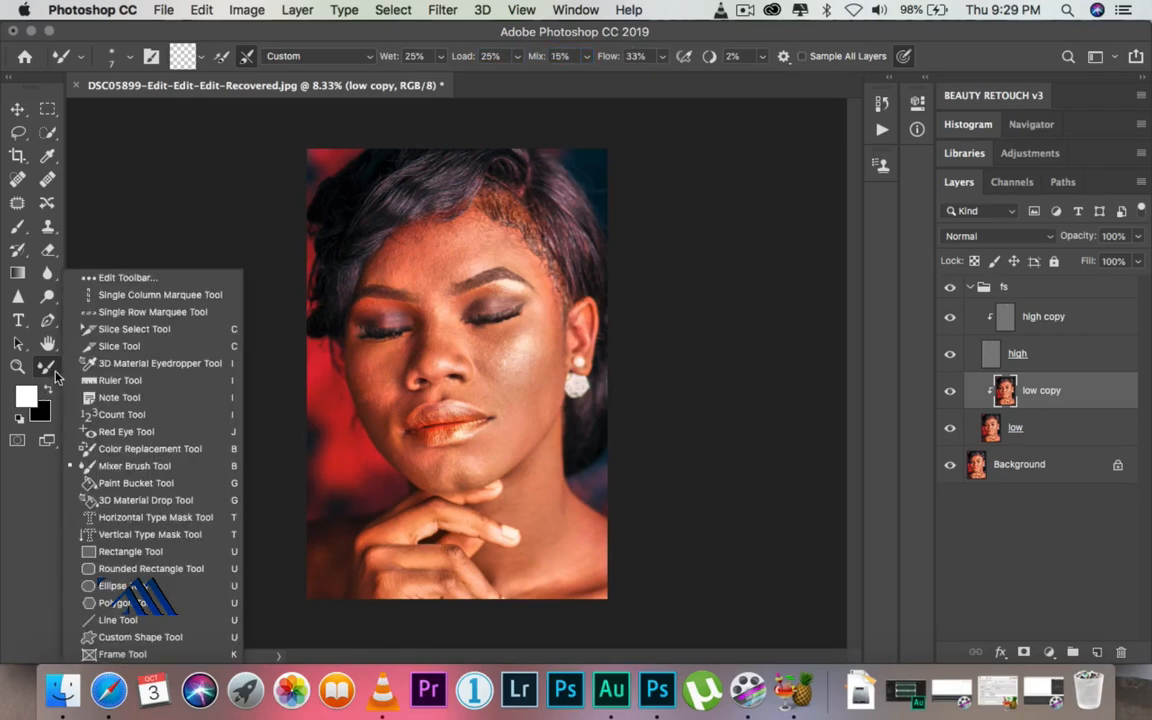
left_click(55, 379)
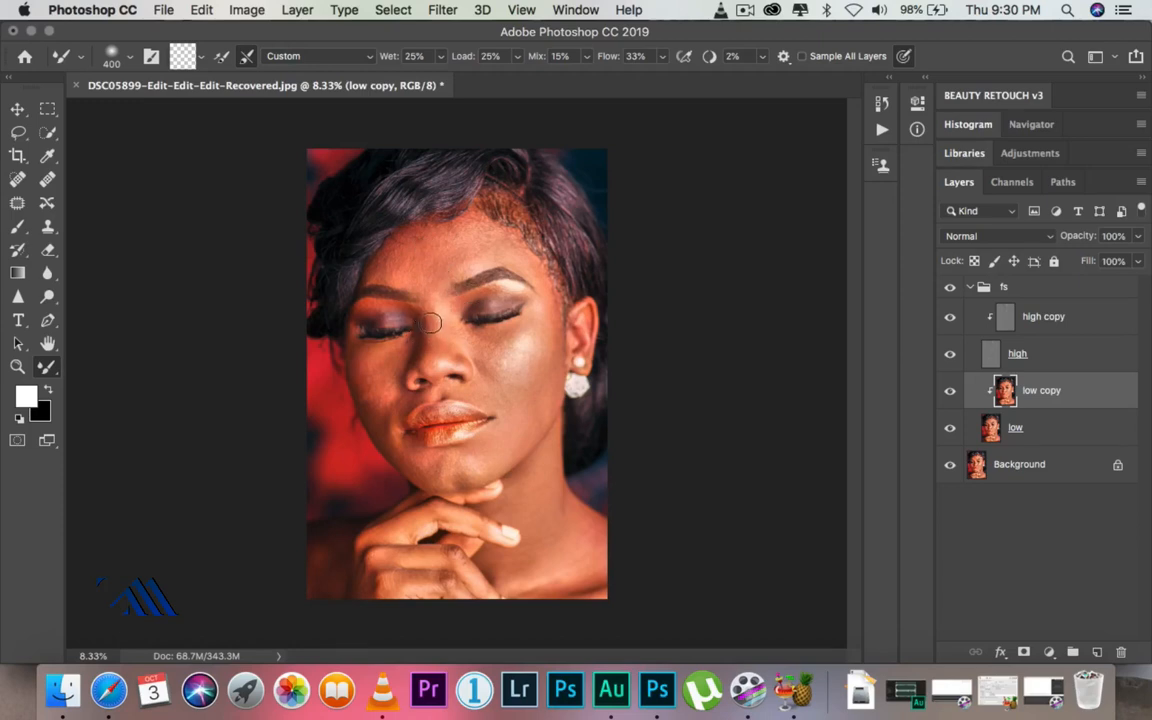
- Resize the Mixer Brush to 250 px for blending the forehead skin
key("bracketleft")
key("bracketleft")
key("bracketleft")
key("bracketleft")
scroll(420, 288, "up", 2)
key("bracketright")
key("bracketright")
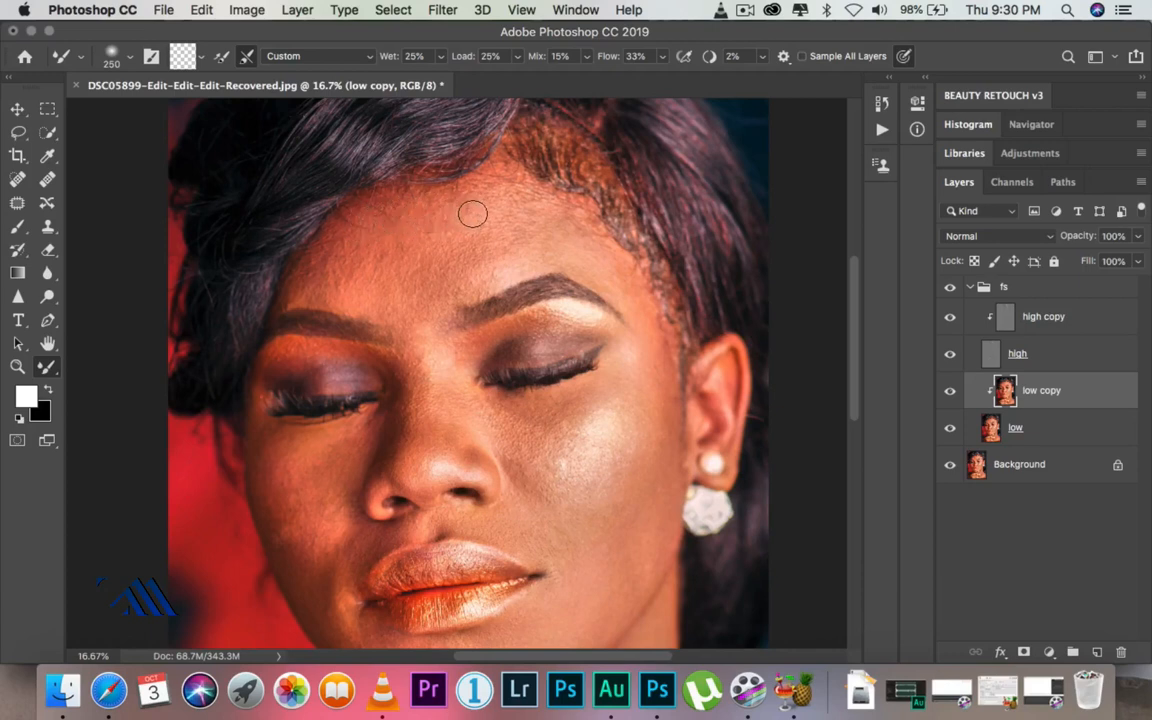
- Try the Mixer Brush's load and clean options, and return to cleaning without loading after each stroke
left_click(221, 60)
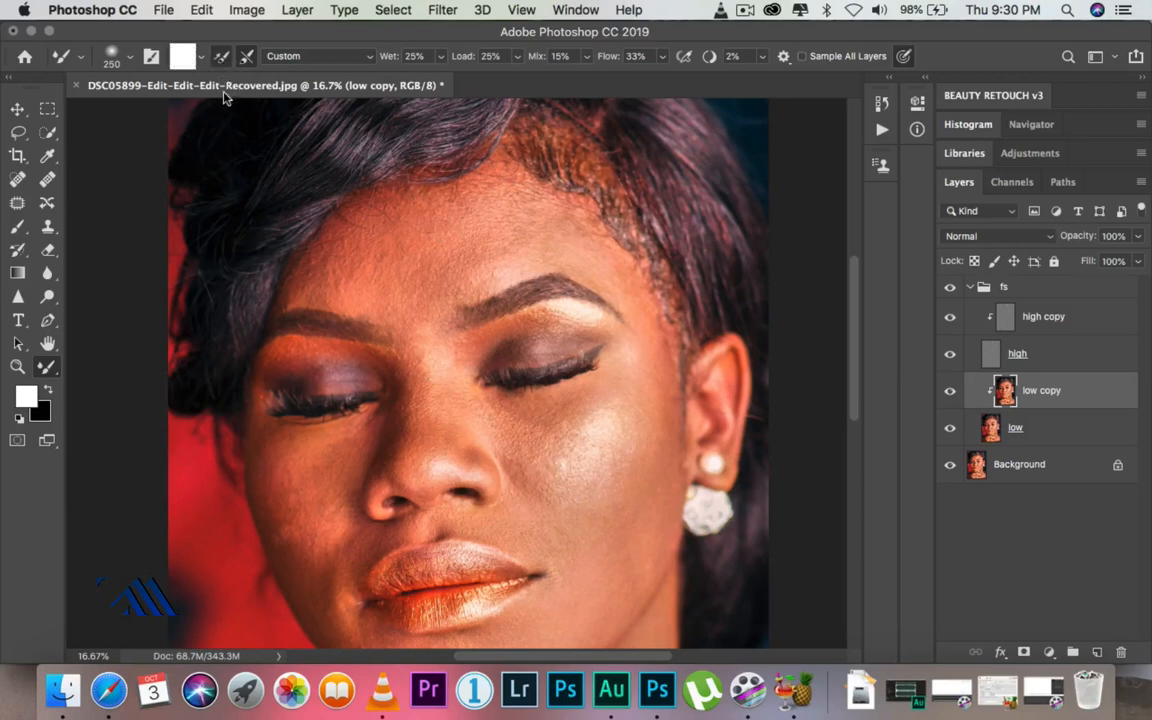
left_click(245, 58)
left_click(221, 60)
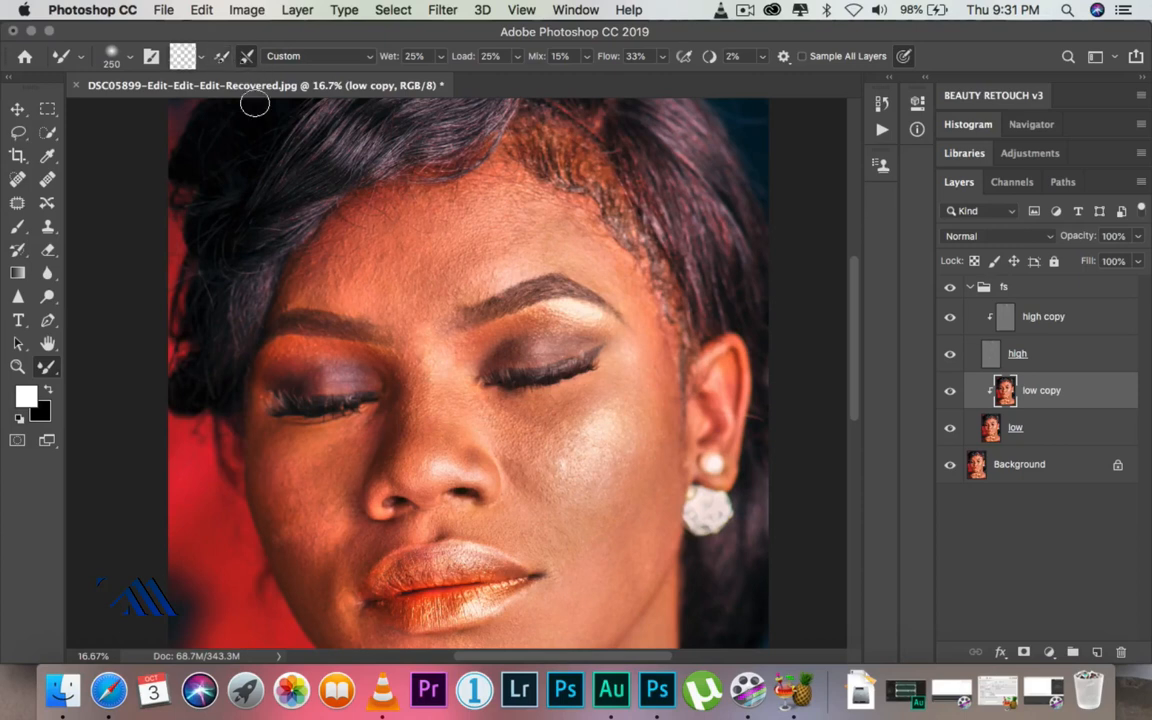
- Blend the uneven tones across the forehead on the low copy layer with the Mixer Brush
mouse_move(438, 232)
left_mouse_down()
mouse_move(451, 282)
mouse_move(457, 253)
mouse_move(438, 246)
mouse_move(461, 267)
mouse_move(466, 258)
mouse_move(428, 241)
mouse_move(481, 229)
left_mouse_up()
mouse_move(412, 236)
left_mouse_down()
mouse_move(399, 217)
mouse_move(366, 228)
left_mouse_up()
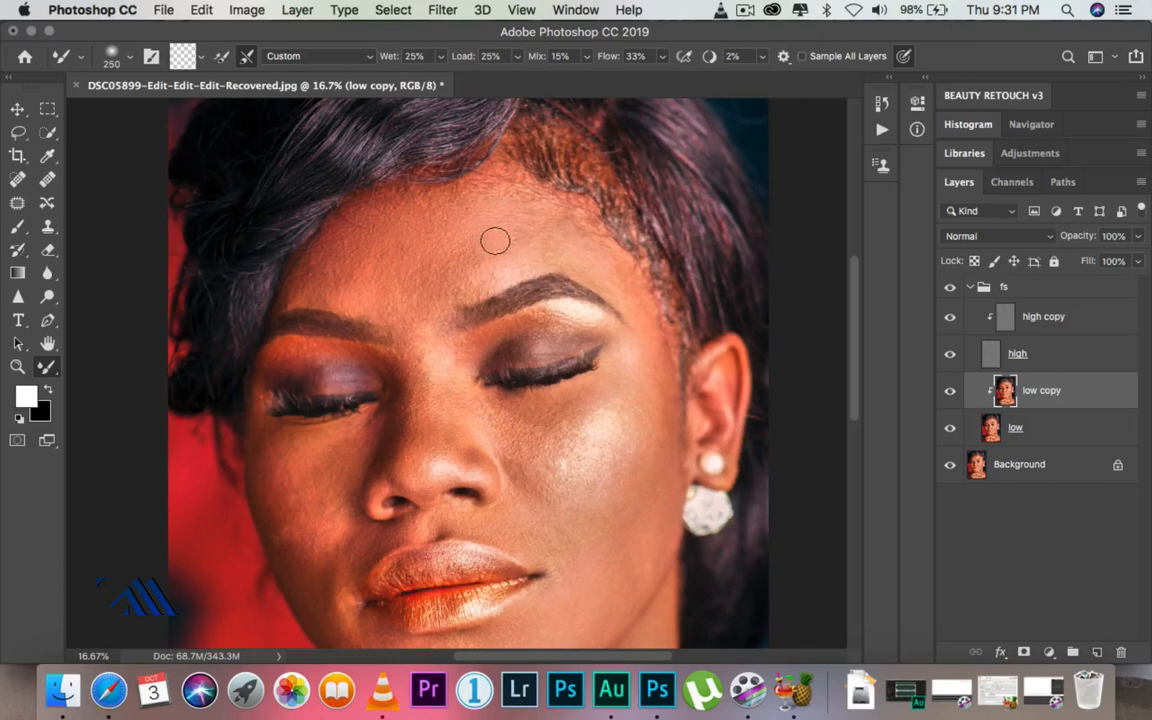
mouse_move(431, 258)
left_mouse_down()
mouse_move(394, 288)
mouse_move(396, 256)
mouse_move(371, 256)
mouse_move(354, 229)
left_mouse_up()
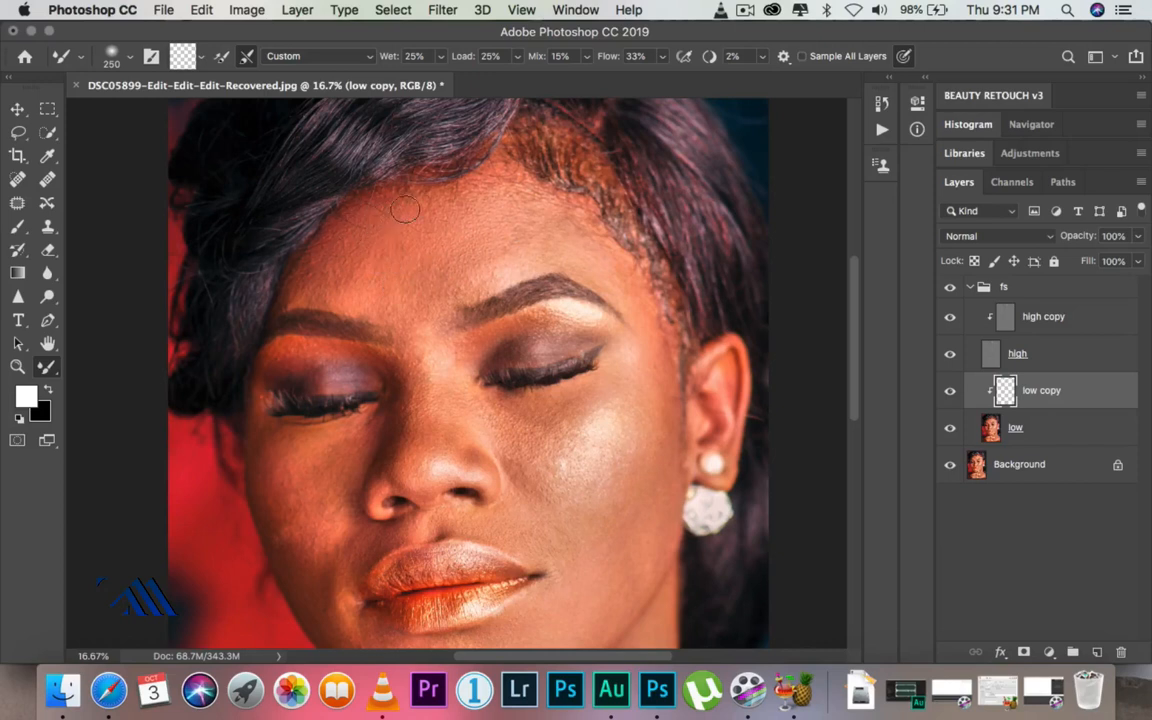
mouse_move(454, 204)
left_mouse_down()
mouse_move(482, 185)
mouse_move(405, 218)
mouse_move(355, 276)
mouse_move(307, 274)
left_mouse_up()
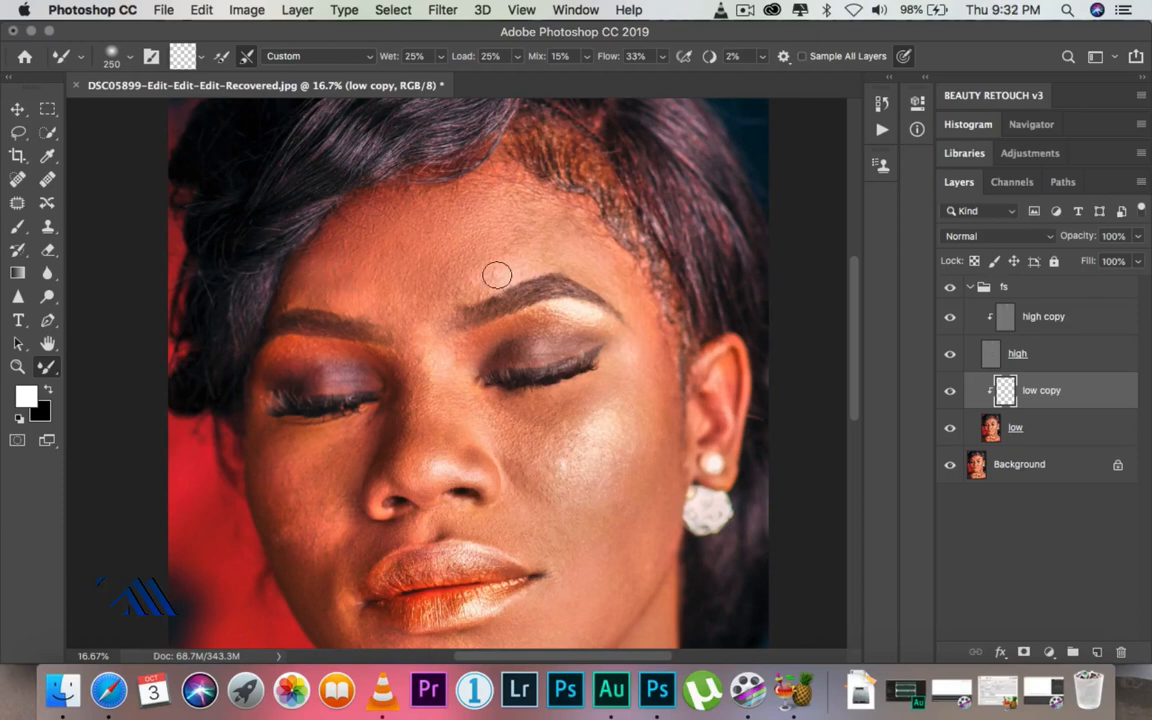
- Toggle the low copy layer's visibility to compare the forehead before and after blending
left_click(951, 392)
left_click(951, 392)
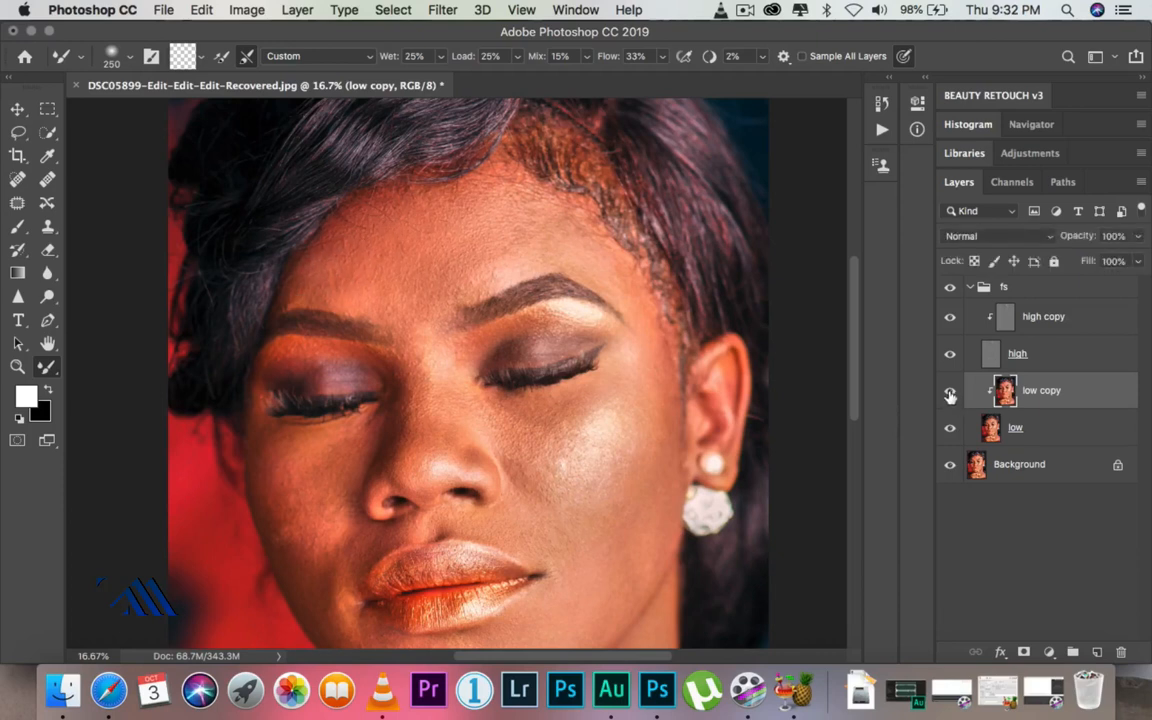
left_click(951, 393)
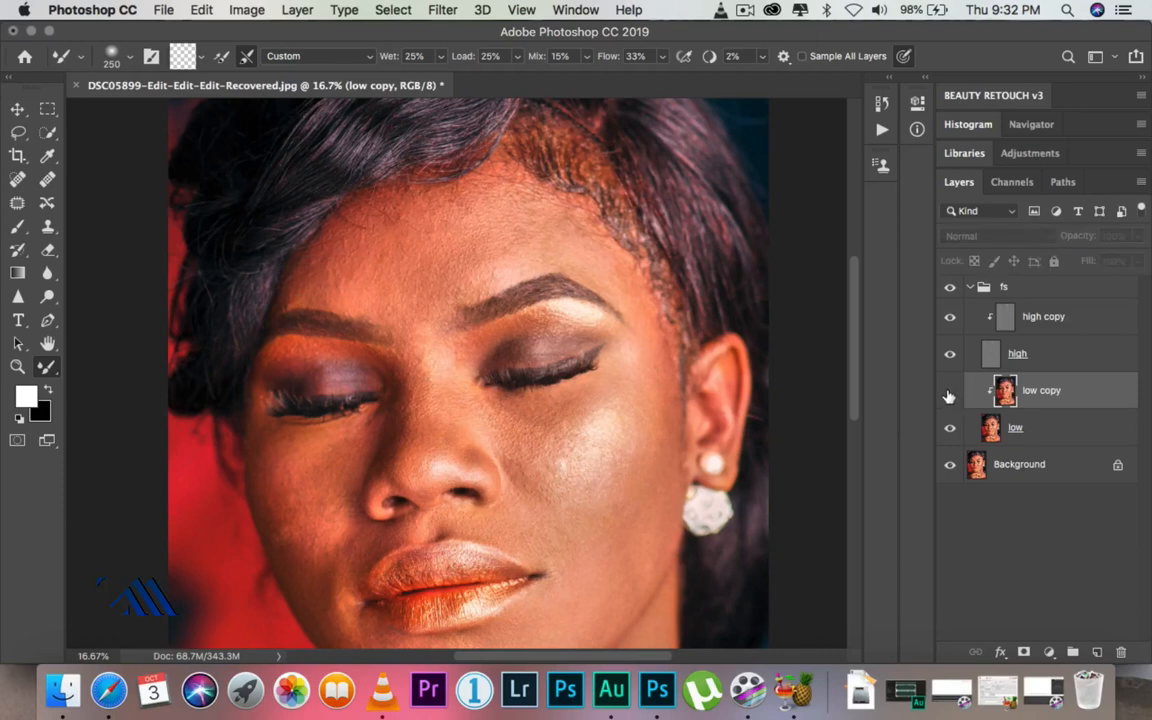
left_click(950, 393)
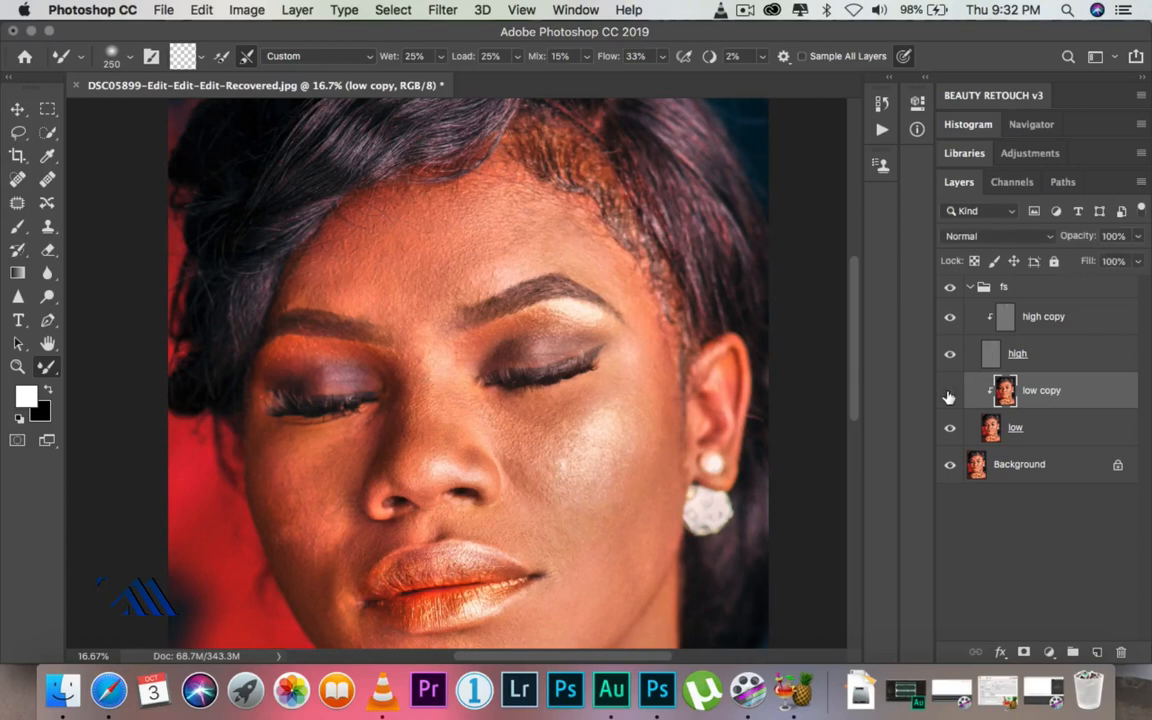
left_click(949, 395)
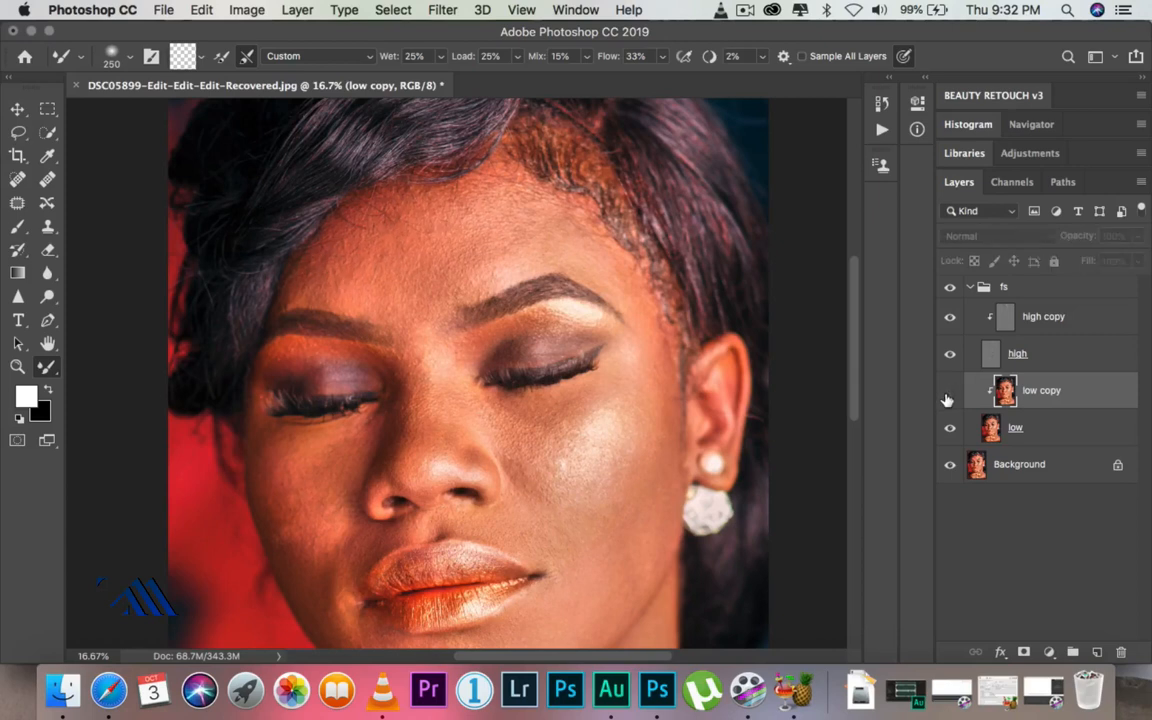
left_click(950, 393)
left_click(949, 394)
left_click(948, 395)
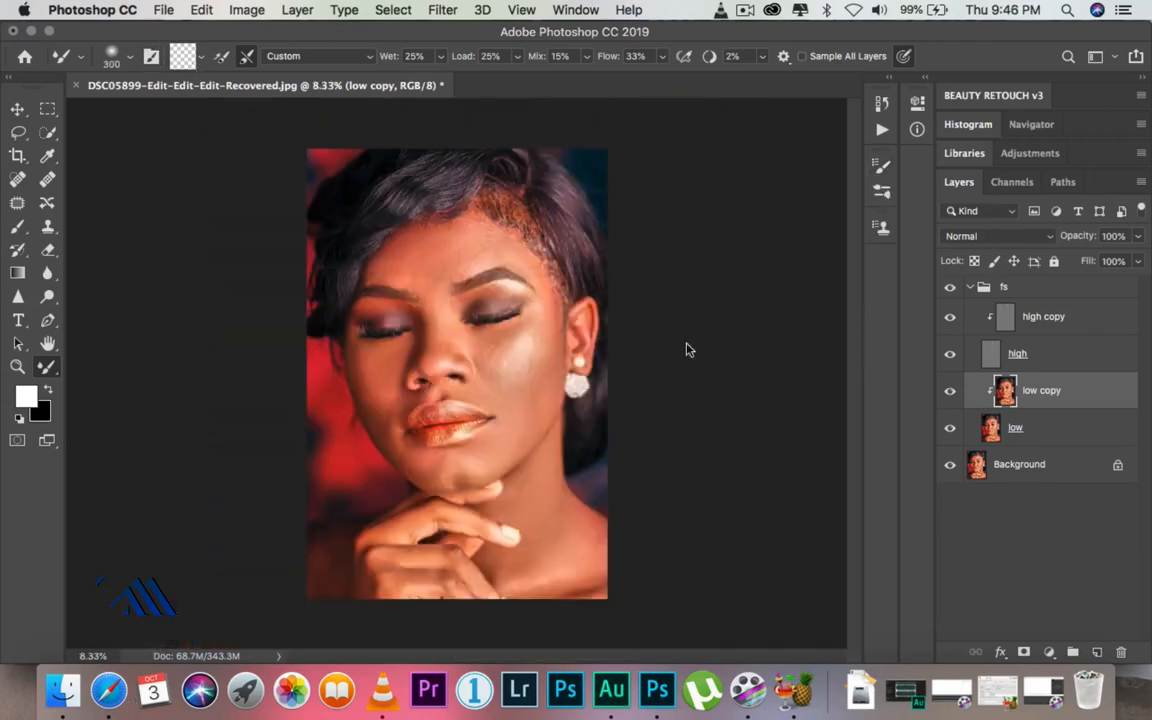
- Select the high copy layer and set up the Clone Stamp Tool to sample the Current Layer only
left_click(1029, 318)
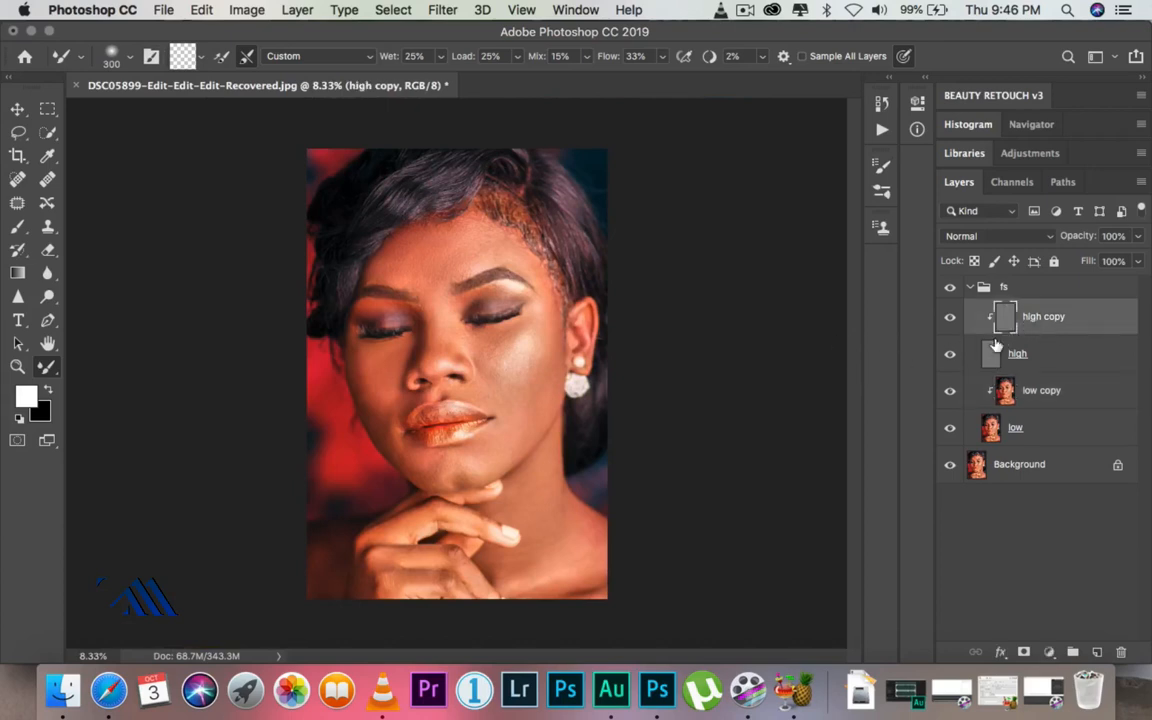
left_click(49, 230)
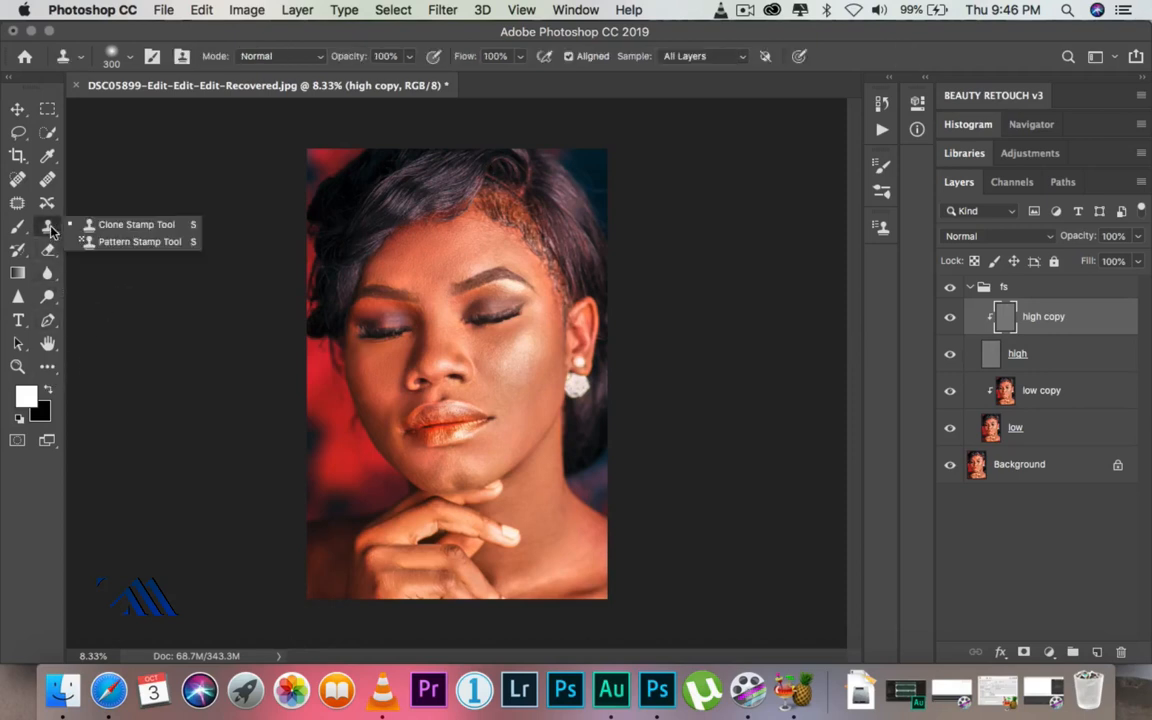
left_click(112, 224)
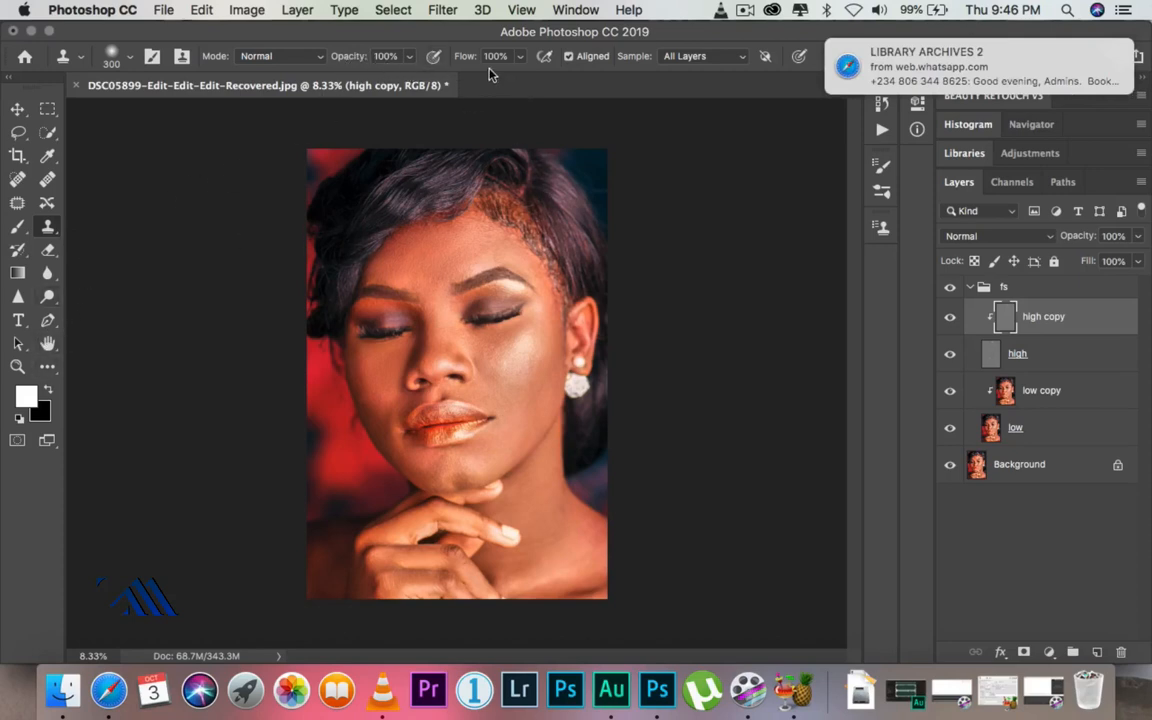
left_click(735, 57)
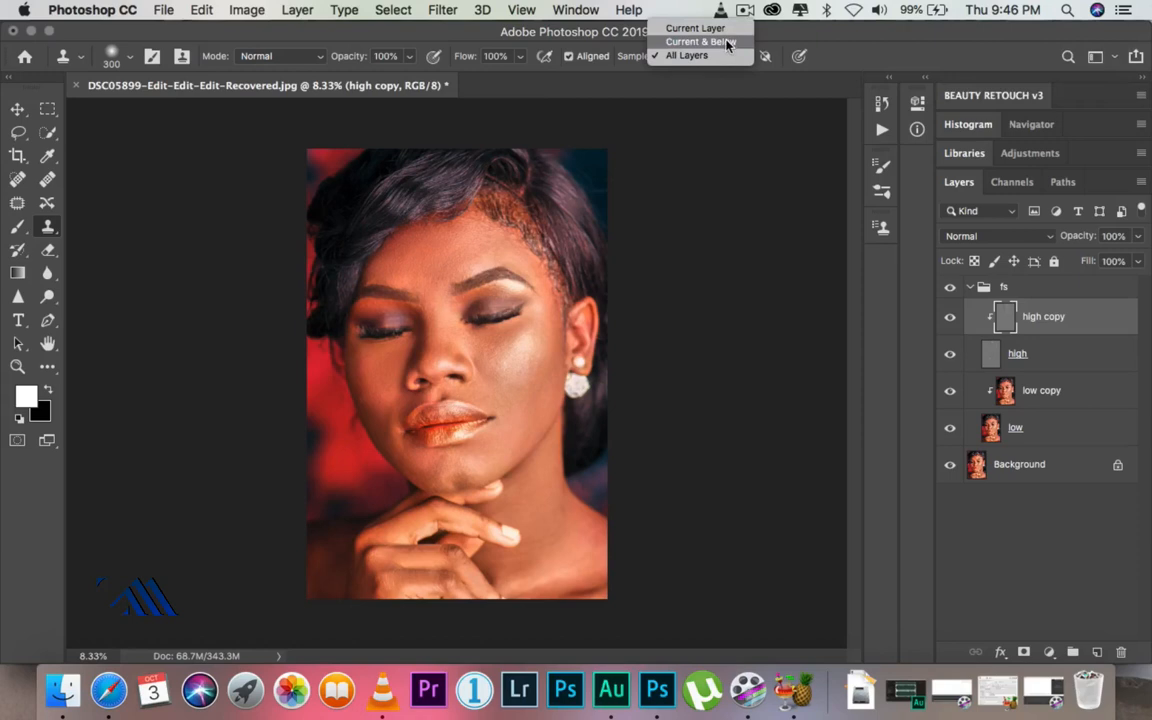
left_click(725, 30)
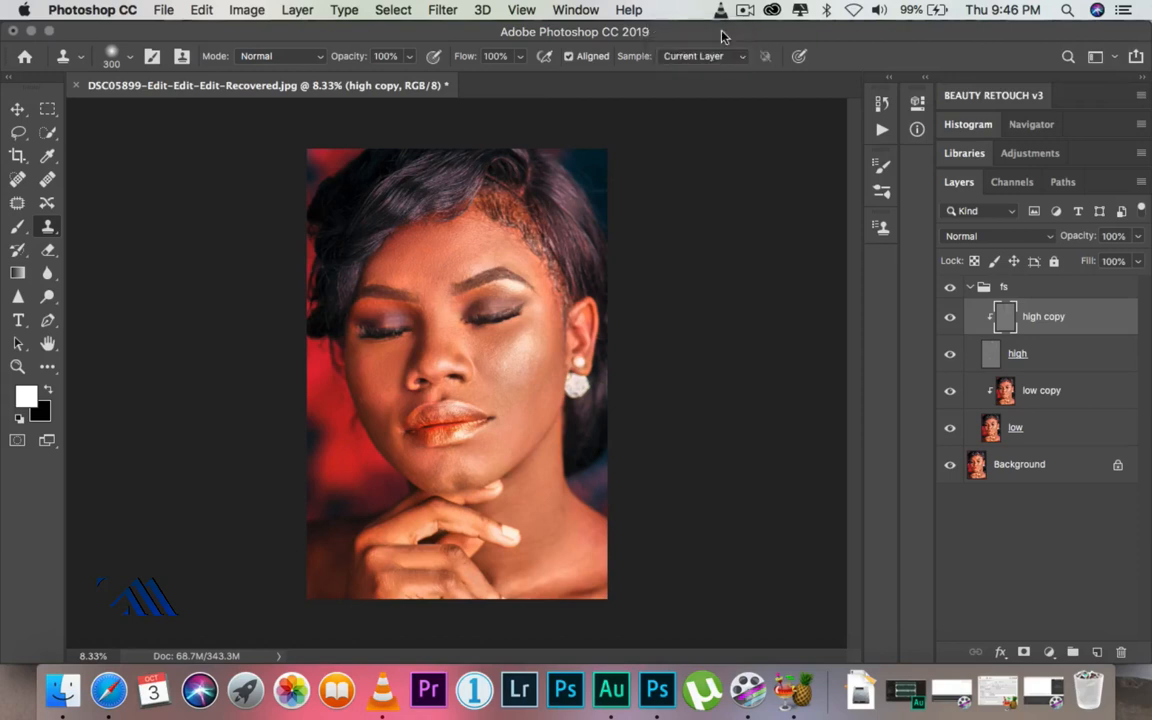
- Set the Clone Stamp brush hardness to about 17% in the brush settings
left_click(151, 57)
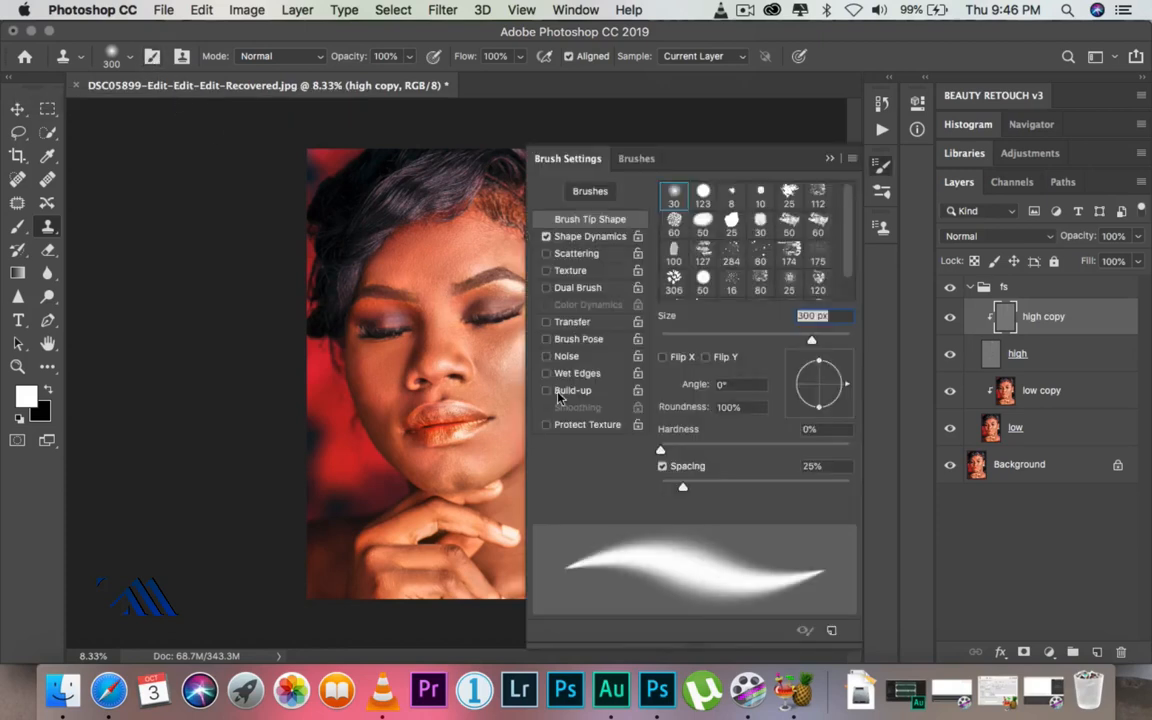
left_click_drag(660, 448, 707, 450)
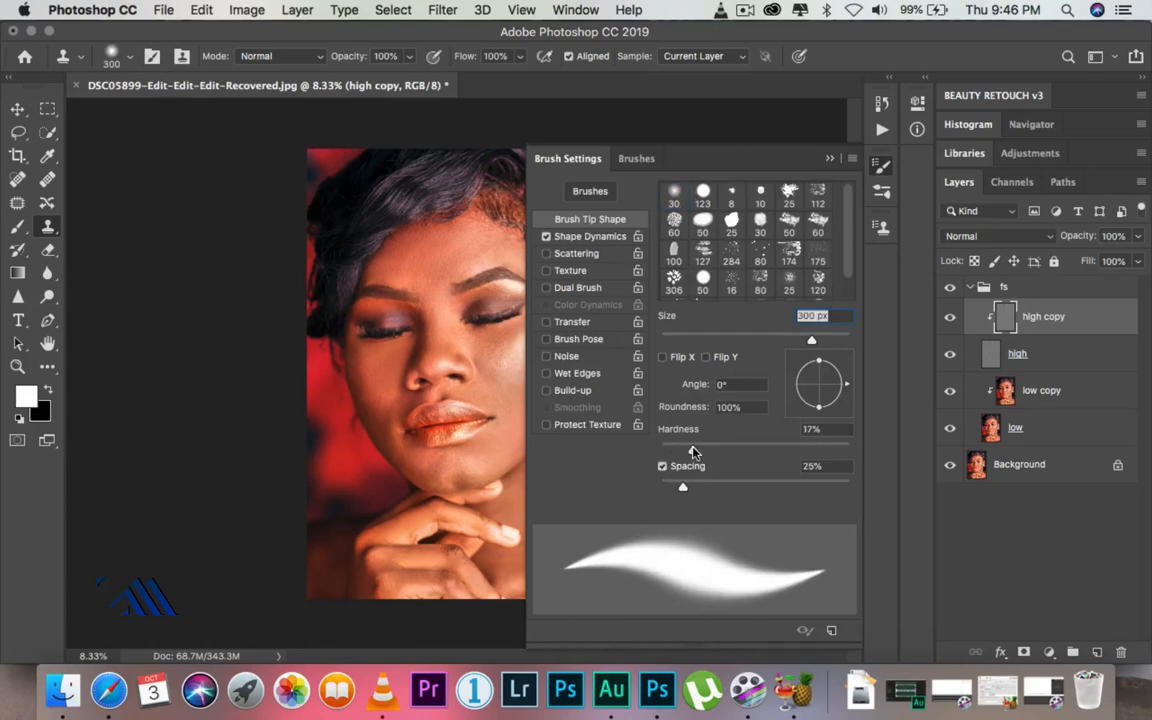
left_click_drag(692, 452, 694, 450)
left_click(829, 158)
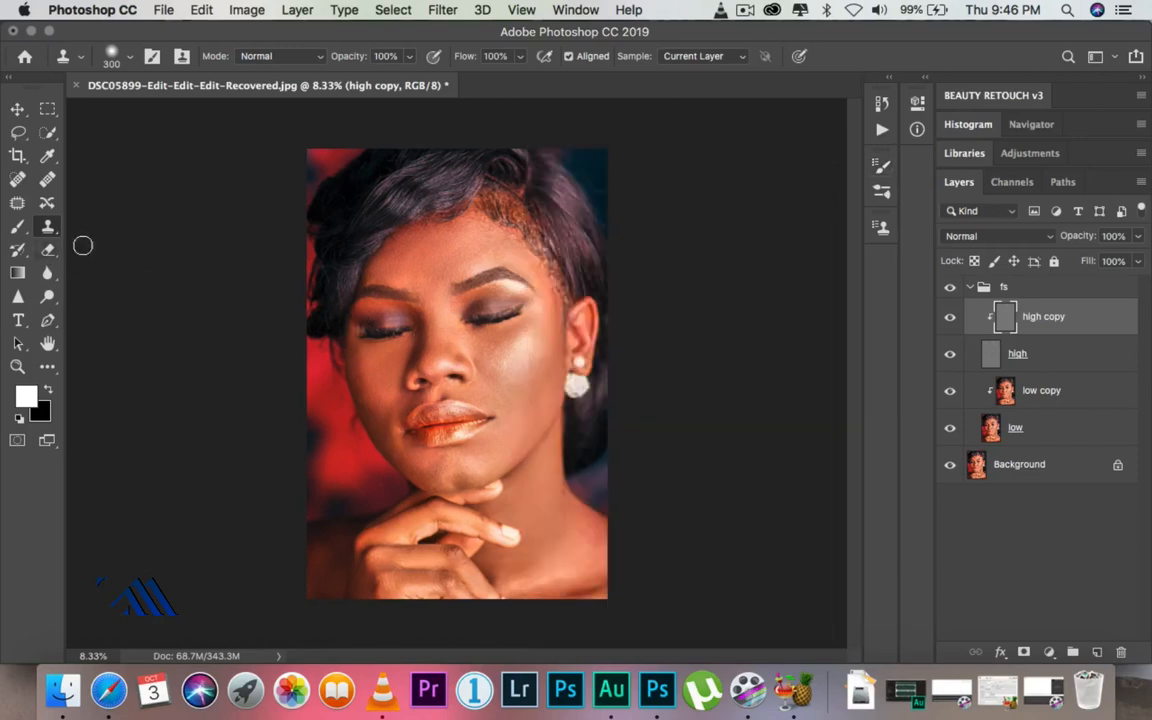
- Clone clean texture over the blemishes at the centre of the forehead with a 200 px Clone Stamp
key("z")
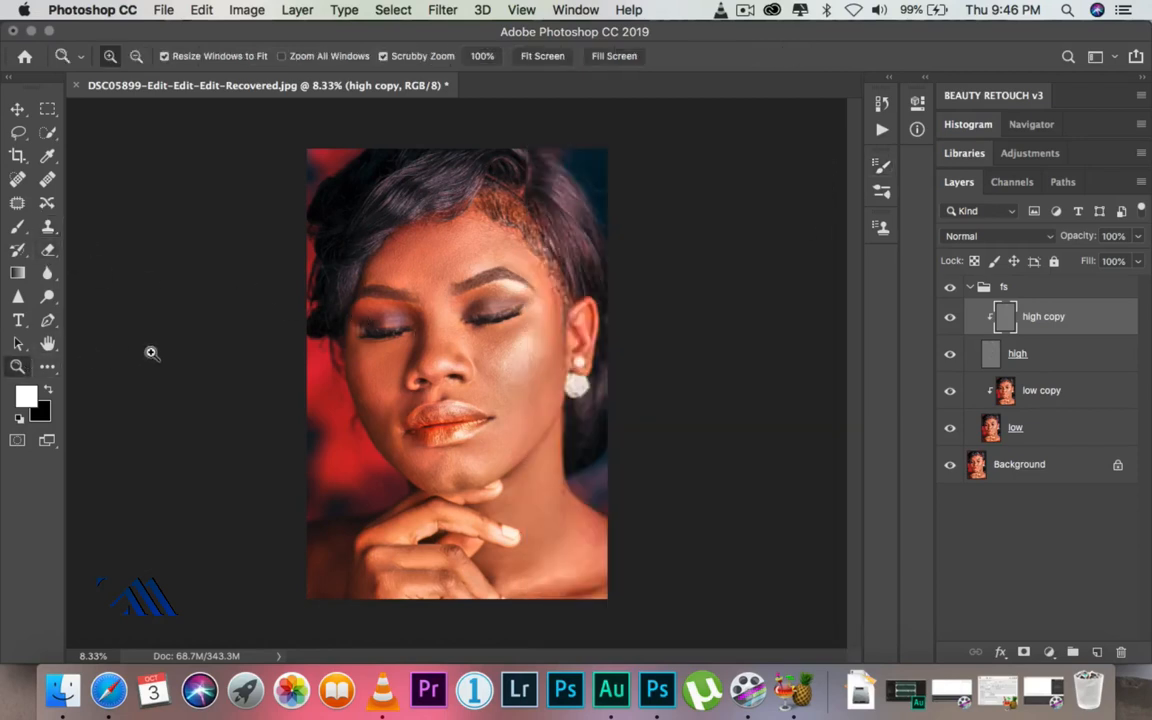
left_click(410, 303)
left_click(431, 298)
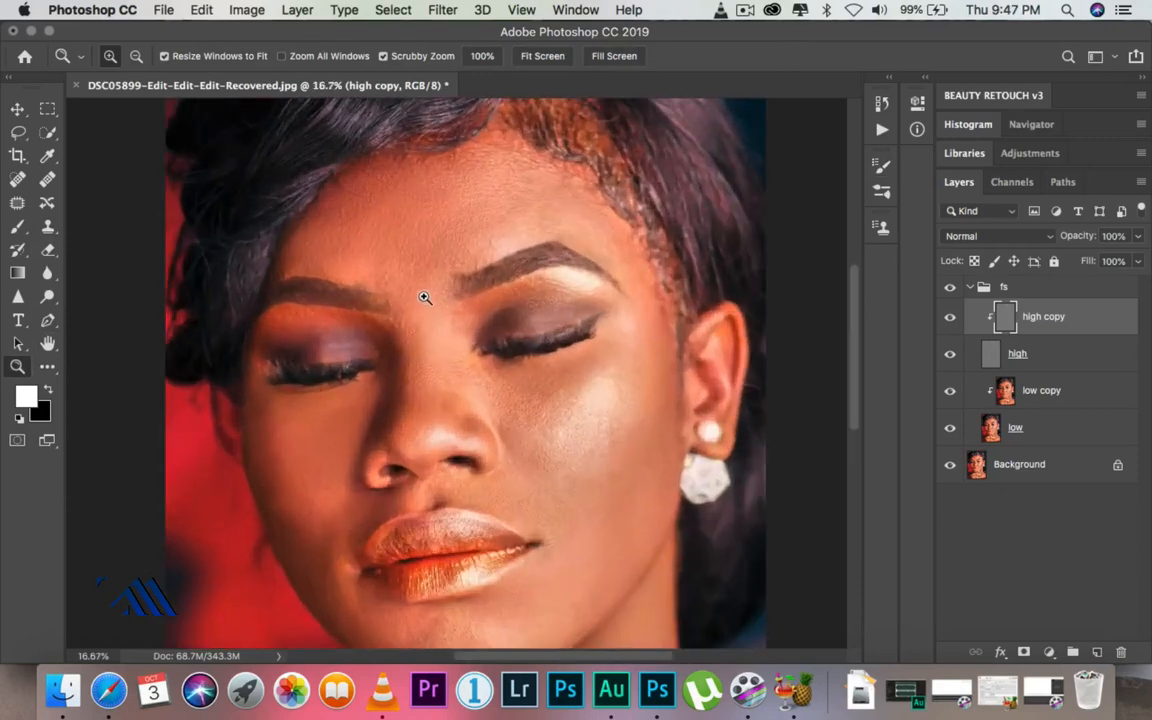
left_click(424, 298)
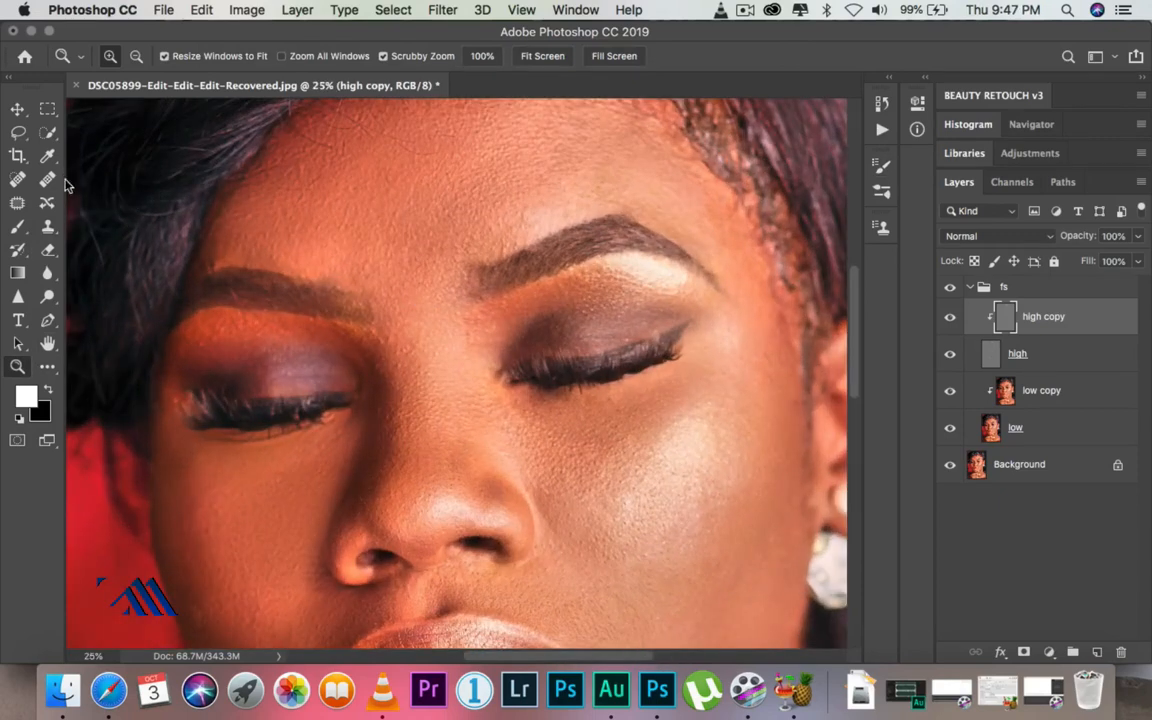
left_click(48, 229)
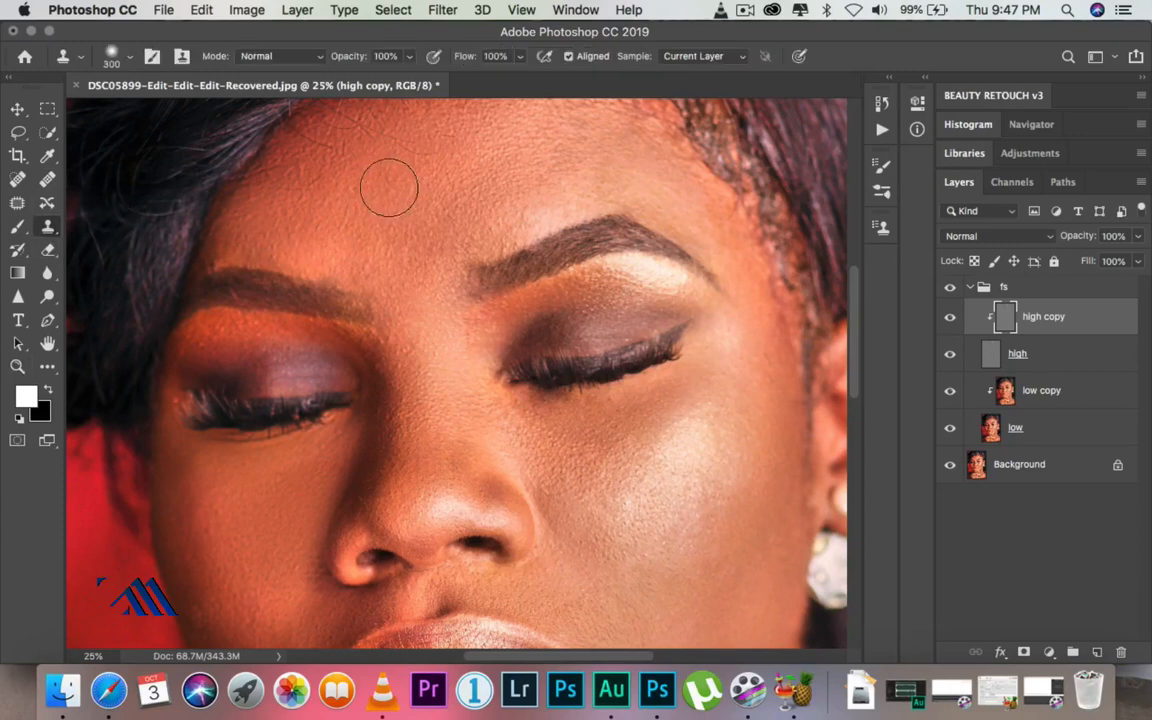
key("bracketleft")
left_click(428, 174, "alt")
left_click(413, 150)
left_click(404, 159, "alt")
left_click(408, 190)
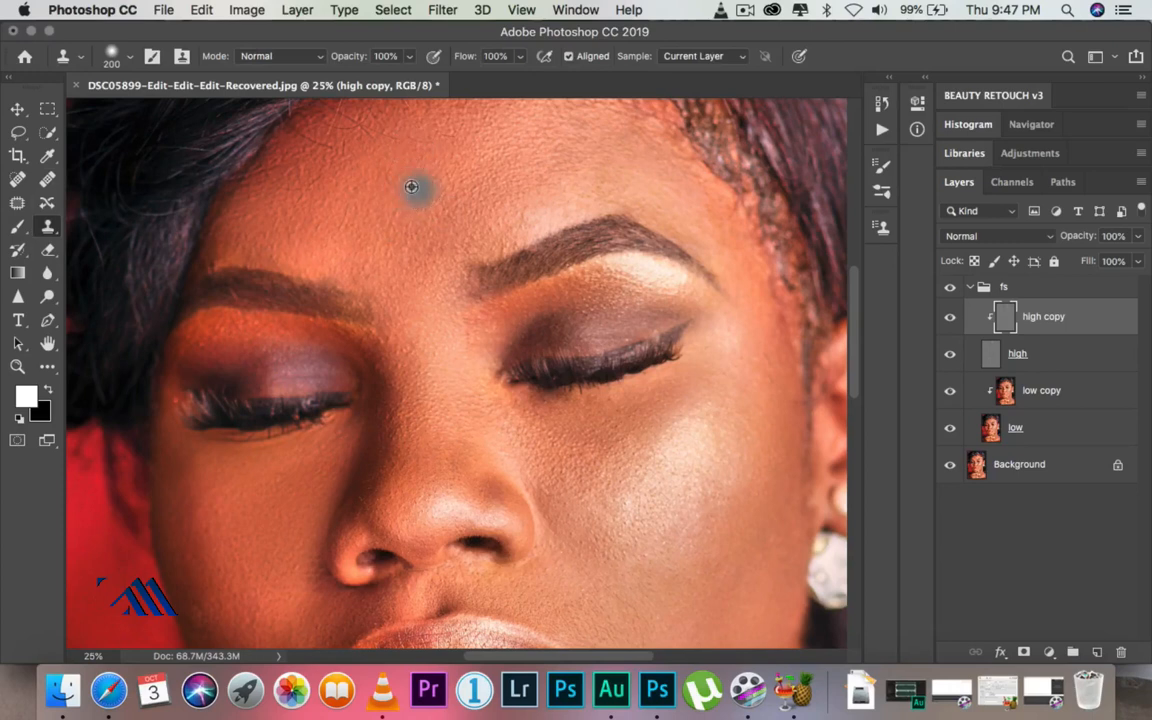
- Clone smooth skin texture over the bumps on the left side of the forehead, out to the hair
left_click(399, 165, "alt")
left_click(384, 138)
left_click(373, 177, "alt")
left_click(373, 145)
left_click(365, 180, "alt")
mouse_move(342, 161)
left_mouse_down()
mouse_move(327, 142)
mouse_move(272, 180)
left_mouse_up()
left_click(339, 185, "alt")
left_click(300, 166)
left_click(286, 196, "alt")
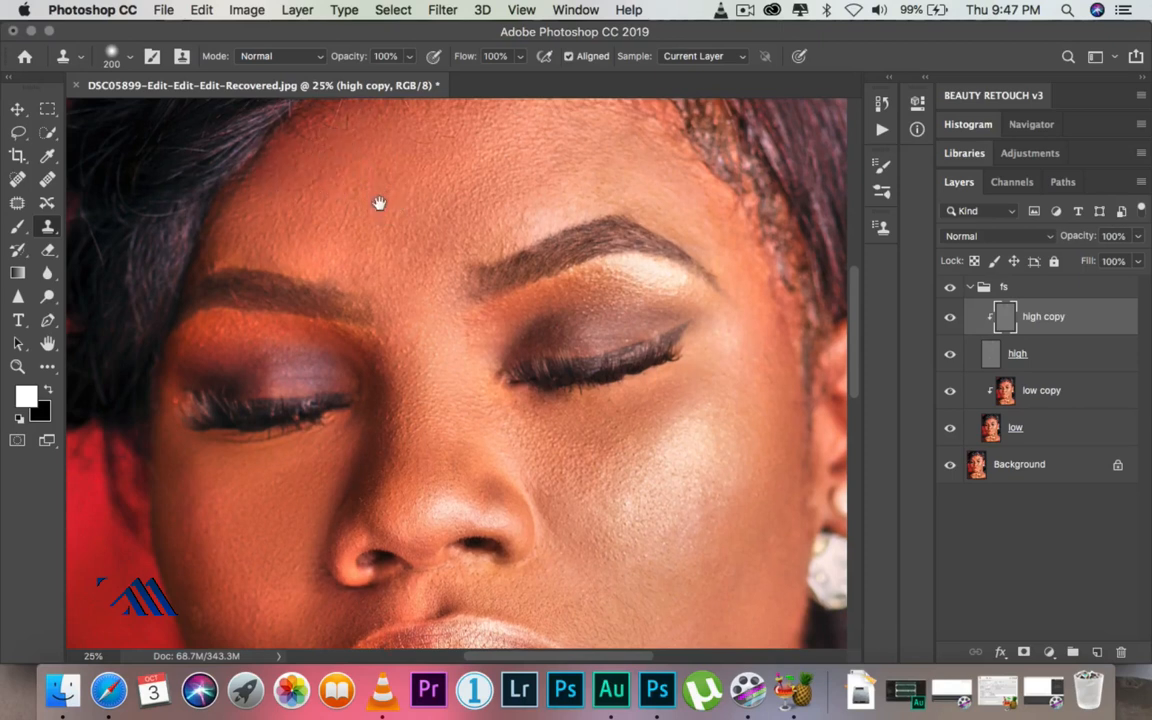
- Clone clean texture over the rough skin of the upper forehead, below the left and central hairline
scroll(381, 193, "up", 5)
left_click(337, 316, "alt")
left_click_drag(345, 300, 361, 296)
left_click(394, 303, "alt")
left_click_drag(430, 290, 409, 306)
left_click(425, 332, "alt")
left_click(454, 309)
left_click(341, 347, "alt")
left_click(310, 356)
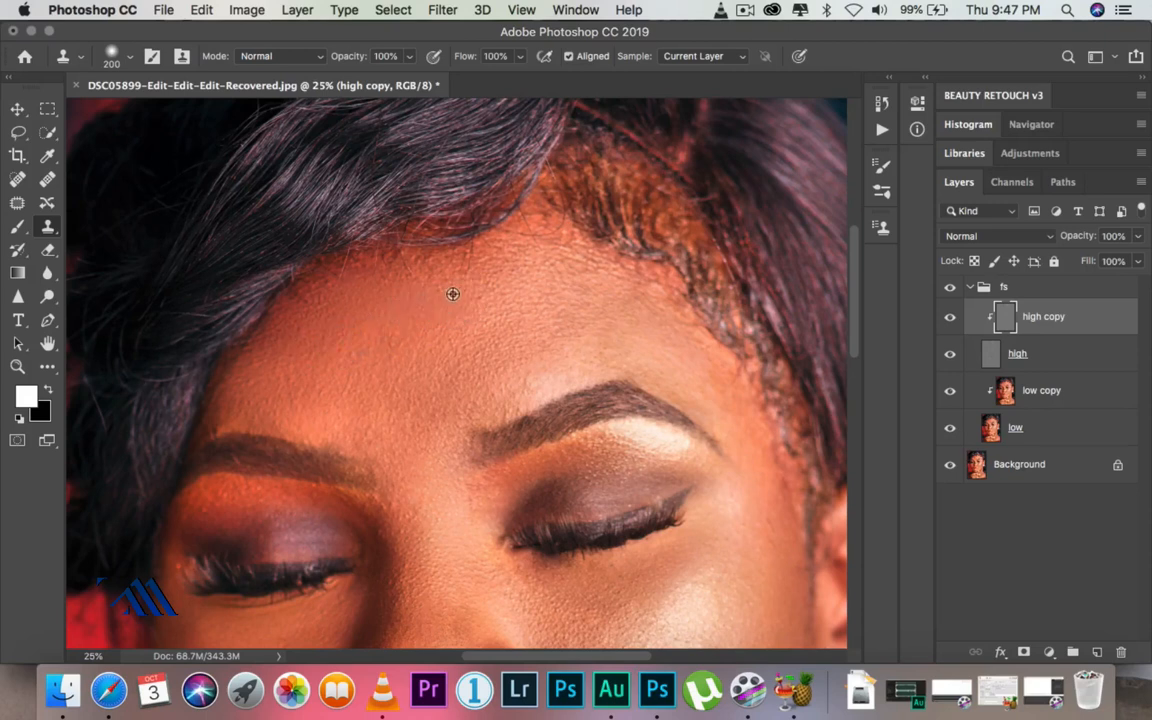
- Clone clean texture over the rough skin below the right hairline and back to the upper centre forehead
left_click(551, 291, "alt")
left_click_drag(555, 276, 563, 274)
left_click(571, 303, "alt")
left_click(584, 275)
left_click(589, 306, "alt")
left_click(537, 247)
left_click(488, 288, "alt")
left_click_drag(477, 266, 479, 260)
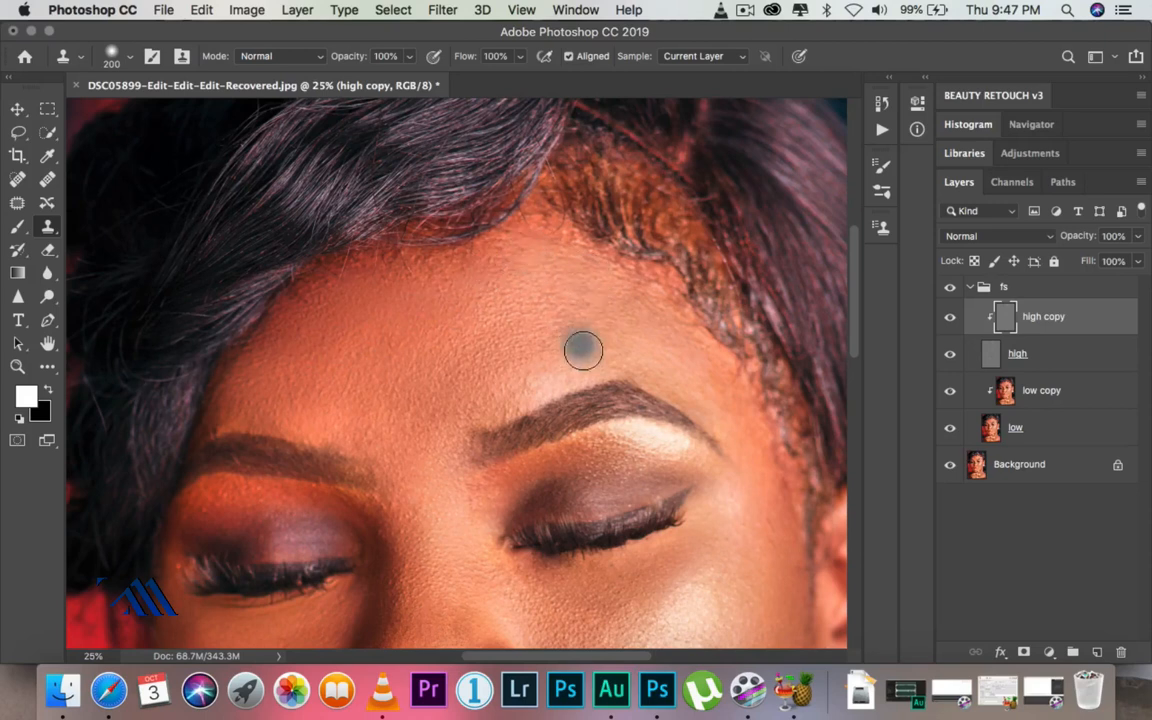
- Clone clean skin texture over the rough patches of the right forehead, along the hairline towards the temple
left_click_drag(530, 332, 392, 225)
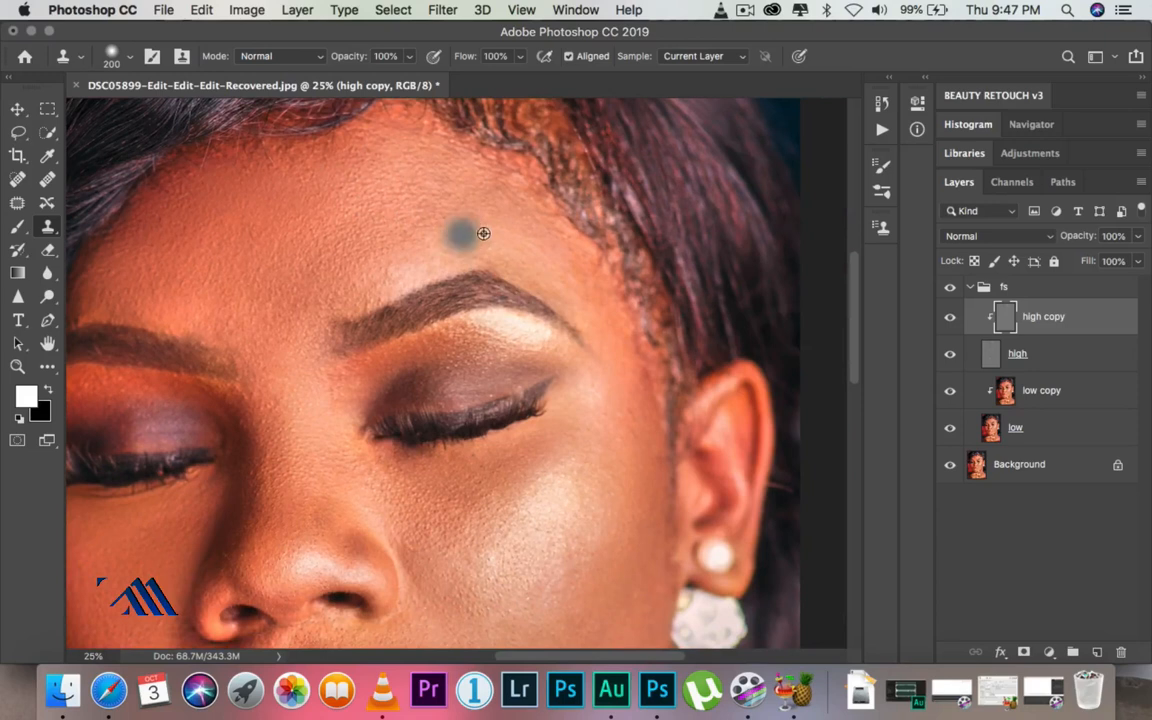
left_click(467, 188, "alt")
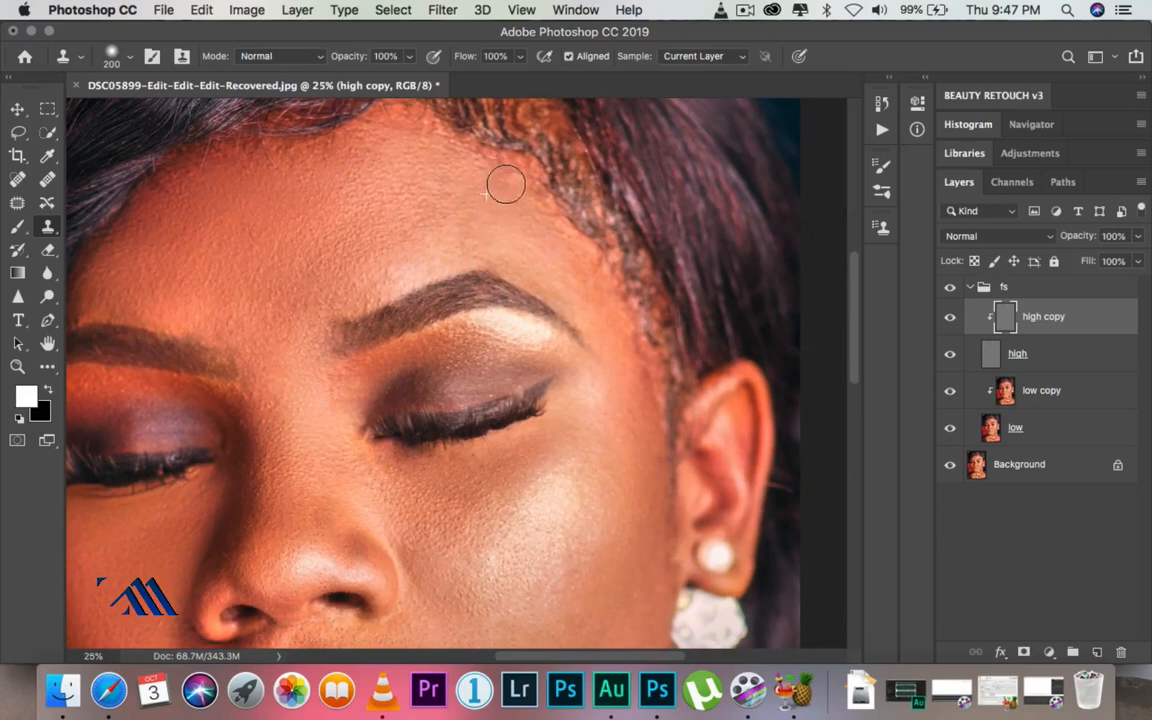
left_click(518, 218, "alt")
left_click_drag(517, 193, 530, 203)
left_click(540, 236, "alt")
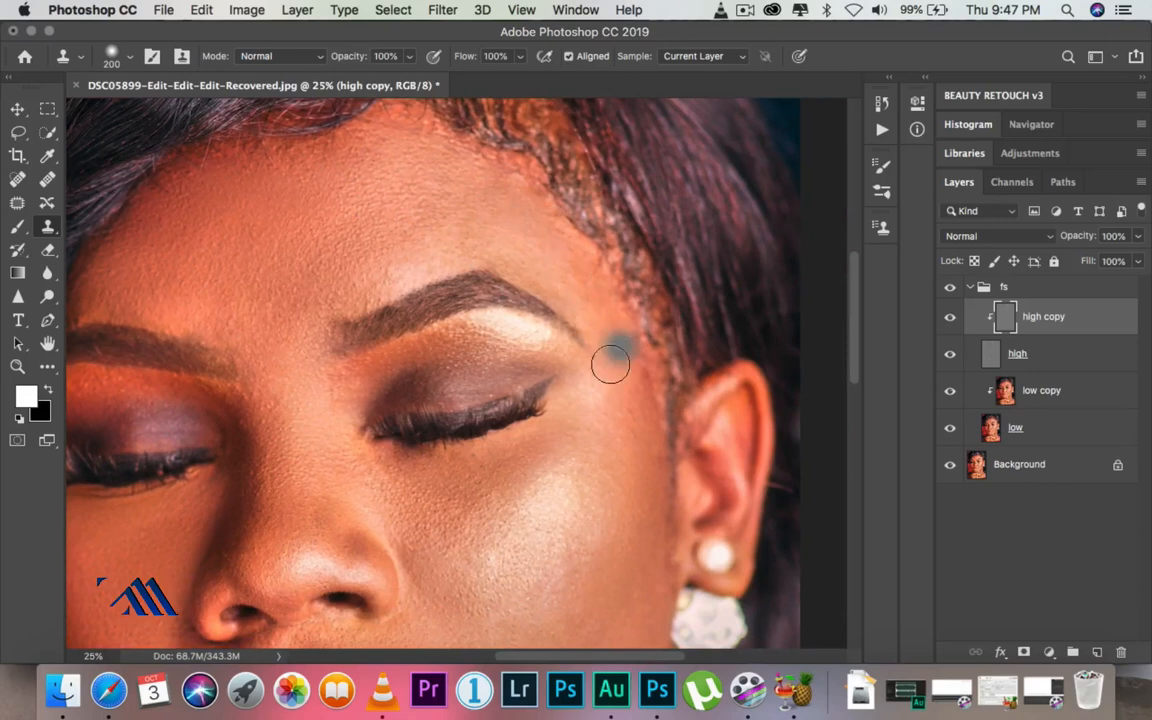
- Clone clean texture over the right cheek beside the nose and, with a 125 px brush, the left side of the nose bridge
mouse_move(561, 458)
left_mouse_down()
mouse_move(609, 337)
mouse_move(593, 357)
left_mouse_up()
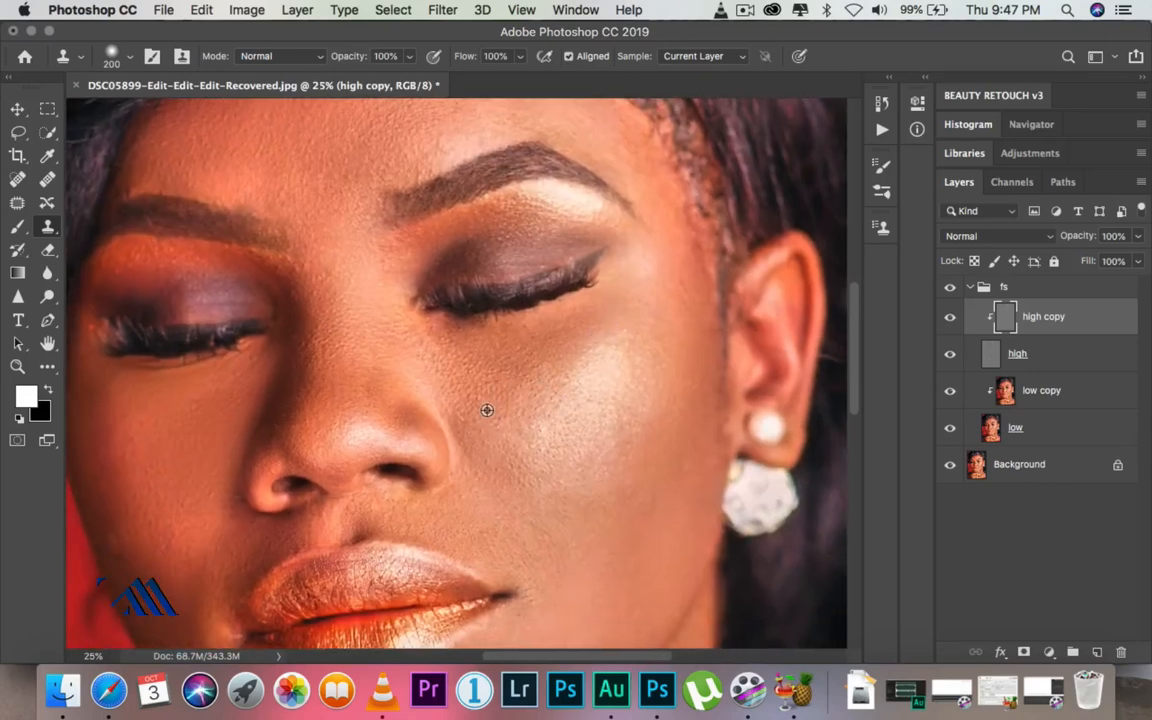
left_click(515, 382, "alt")
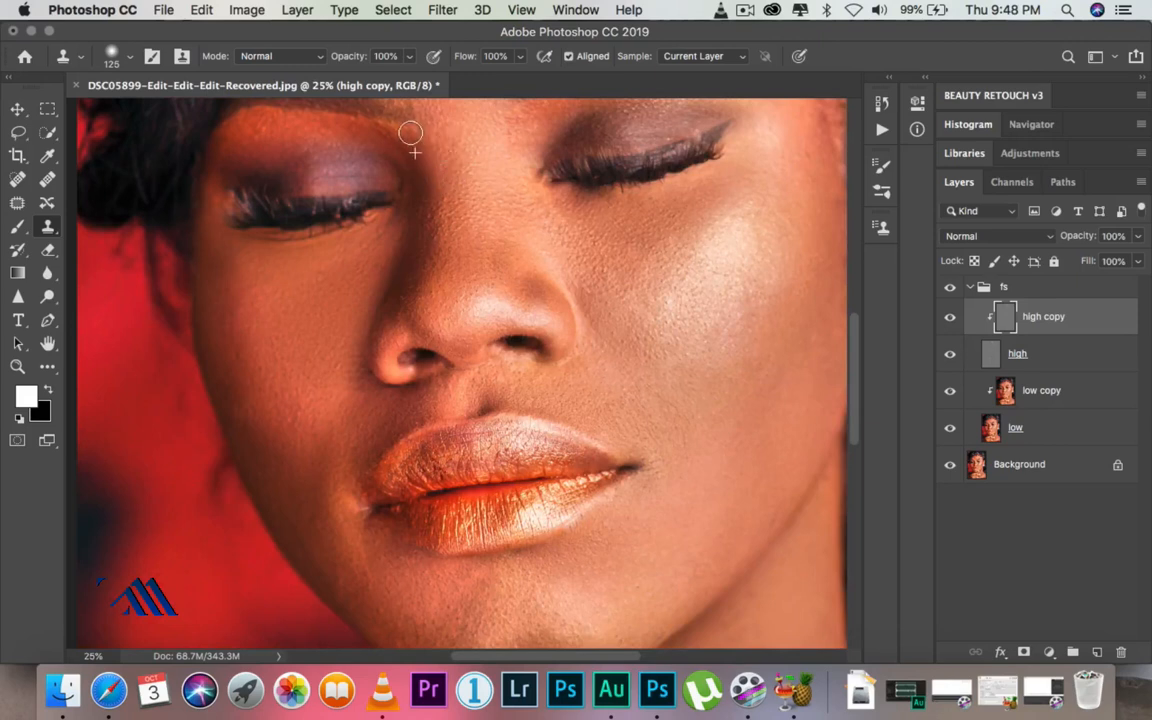
left_click(432, 178, "alt")
left_click_drag(448, 204, 437, 214)
left_click(447, 235, "alt")
- Clone clean texture over the skin above the right mouth corner and between the nose and upper lip
left_click(606, 371, "alt")
left_click(619, 391, "alt")
left_click_drag(467, 390, 461, 378)
- Compare the whole portrait with and without the high copy layer to check the texture cleanup
scroll(663, 314, "right", 5)
left_click(18, 367)
left_click(379, 362, "alt")
left_click(379, 362, "alt")
left_click(391, 360, "alt")
left_click(949, 319)
left_click(950, 319)
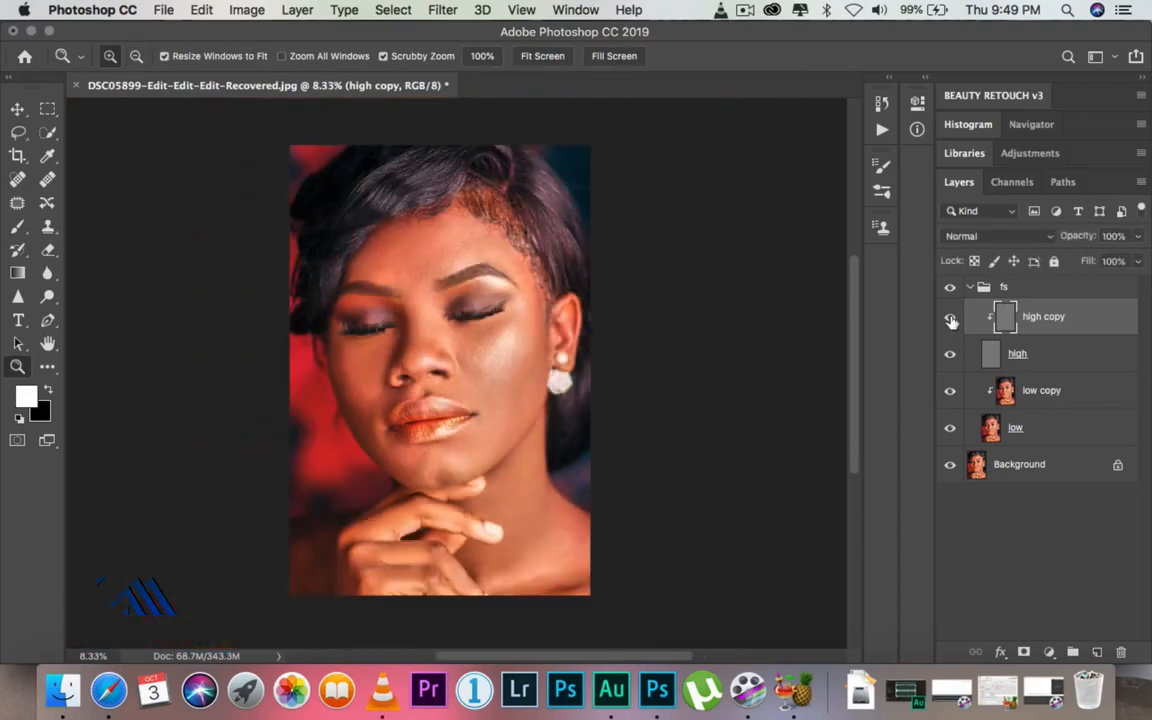
- Examine the face closer up with the high copy layer repeatedly hidden and shown, leaving the layer hidden
key("super+equal")
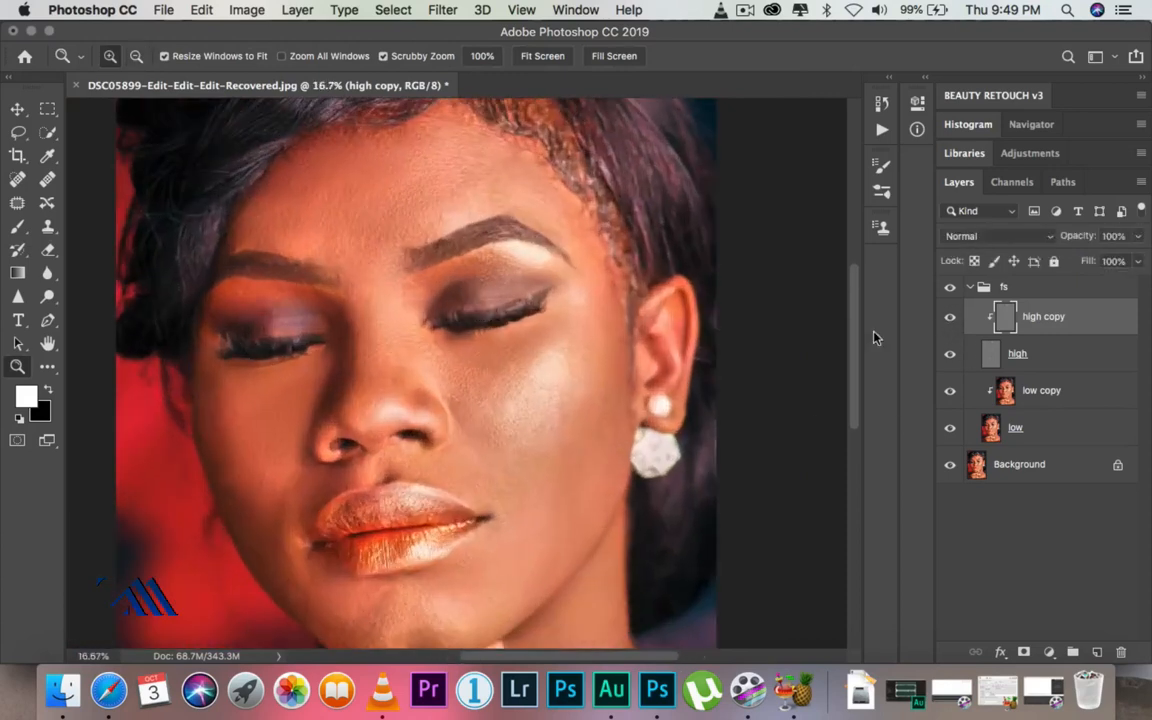
left_click_drag(530, 490, 533, 426)
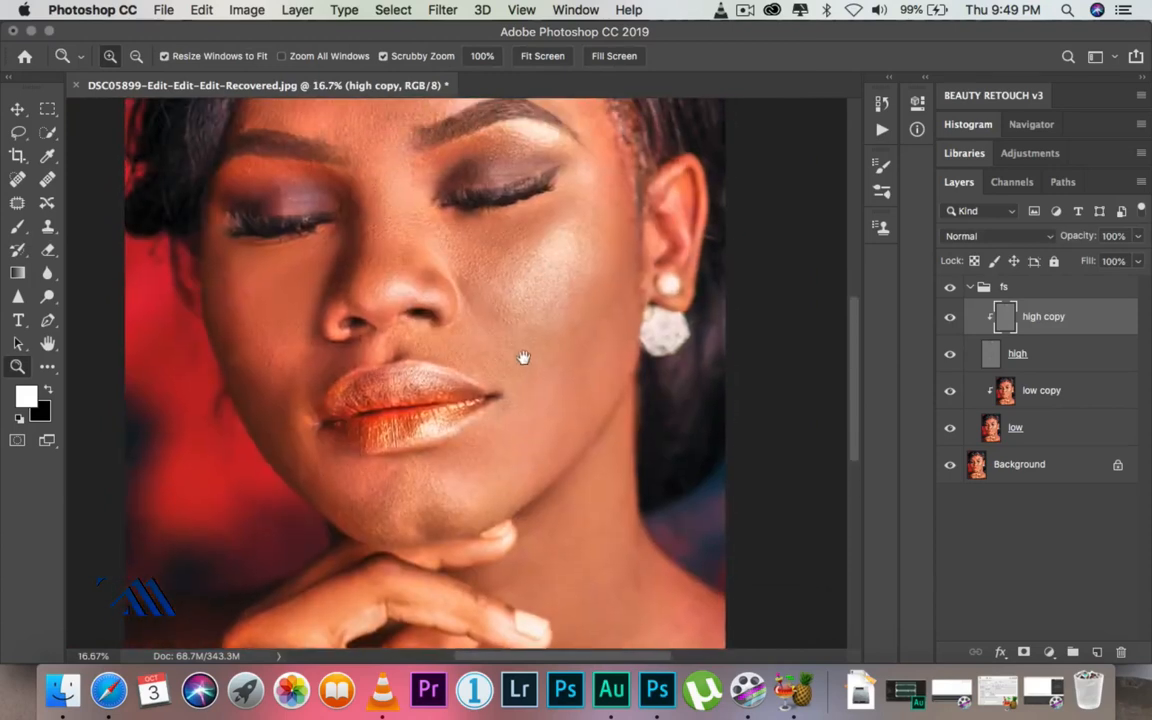
left_click_drag(525, 355, 528, 460)
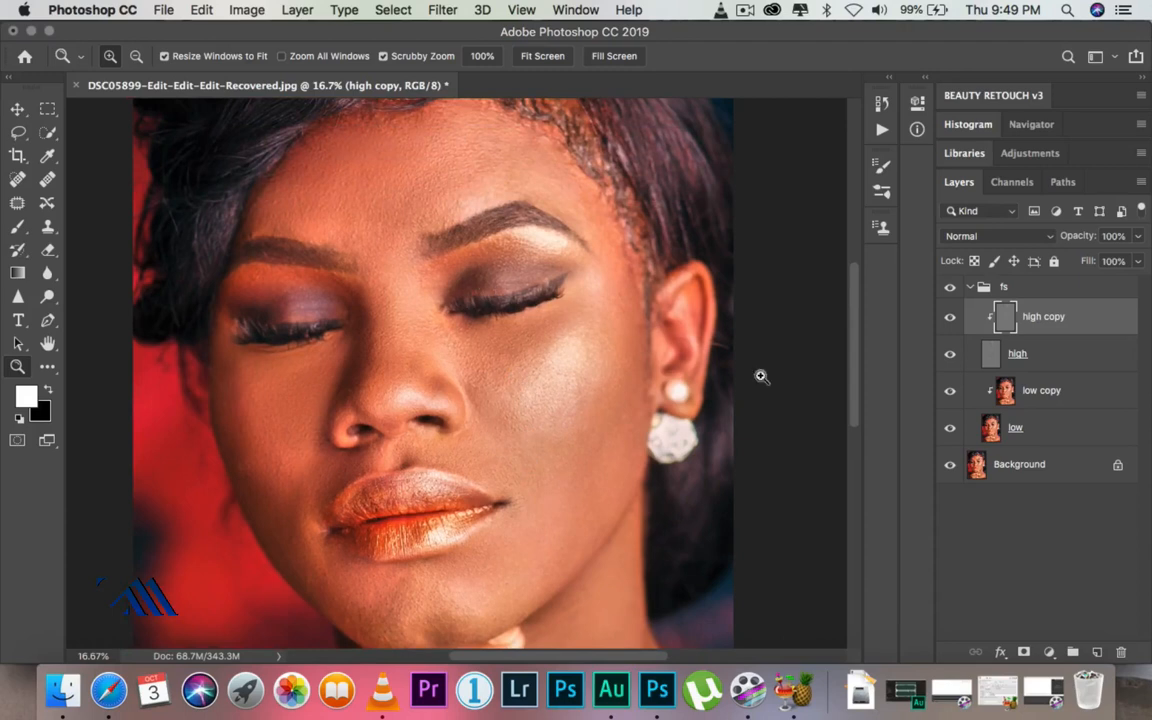
left_click(951, 320)
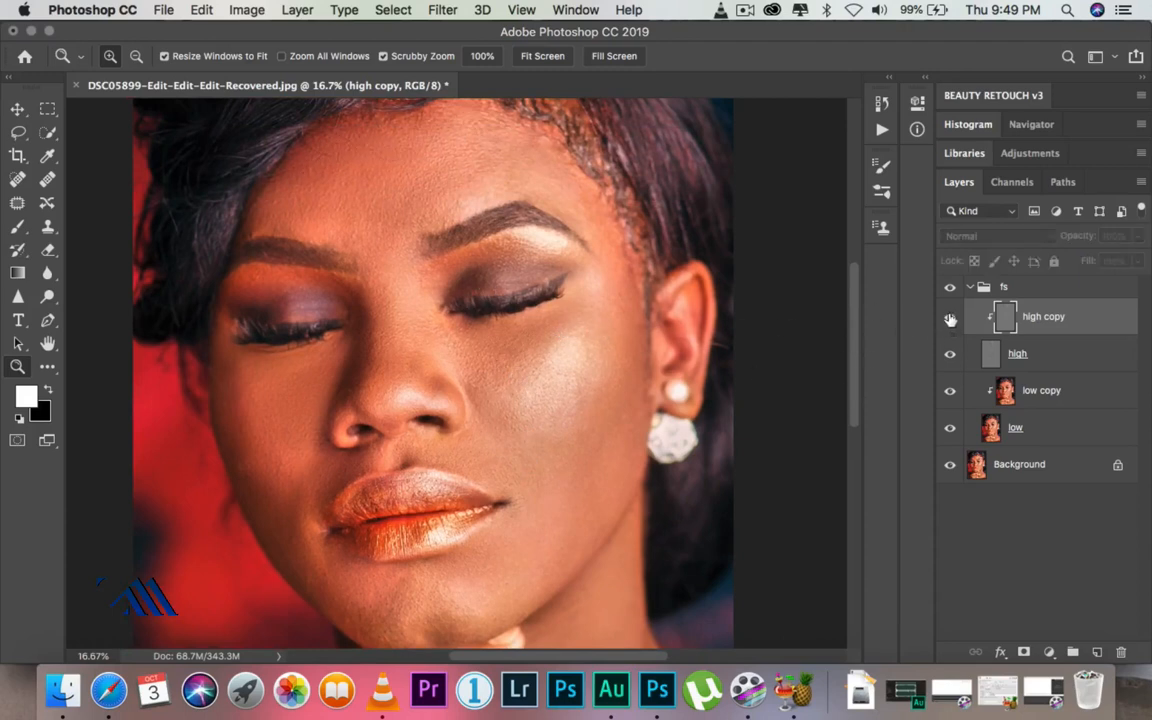
left_click(949, 318)
left_click(950, 322)
left_click(950, 320)
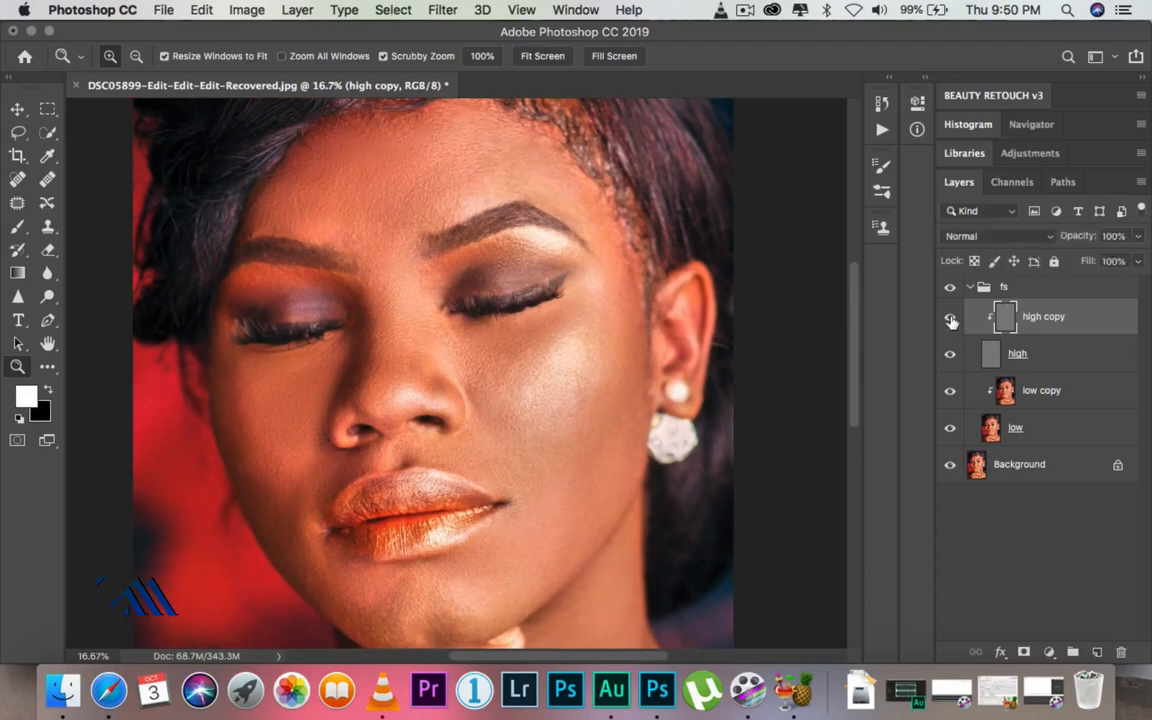
left_click(949, 320)
left_click(948, 320)
left_click(950, 321)
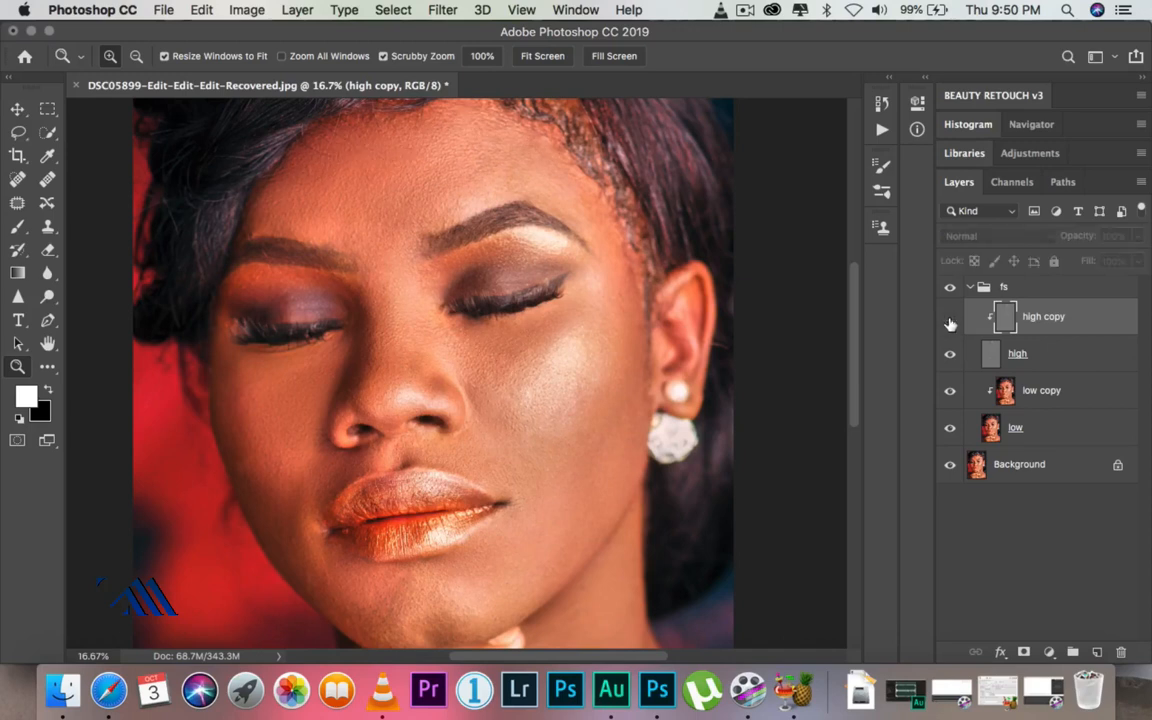
left_click(950, 321)
left_click(950, 321)
left_click(463, 391, "alt")
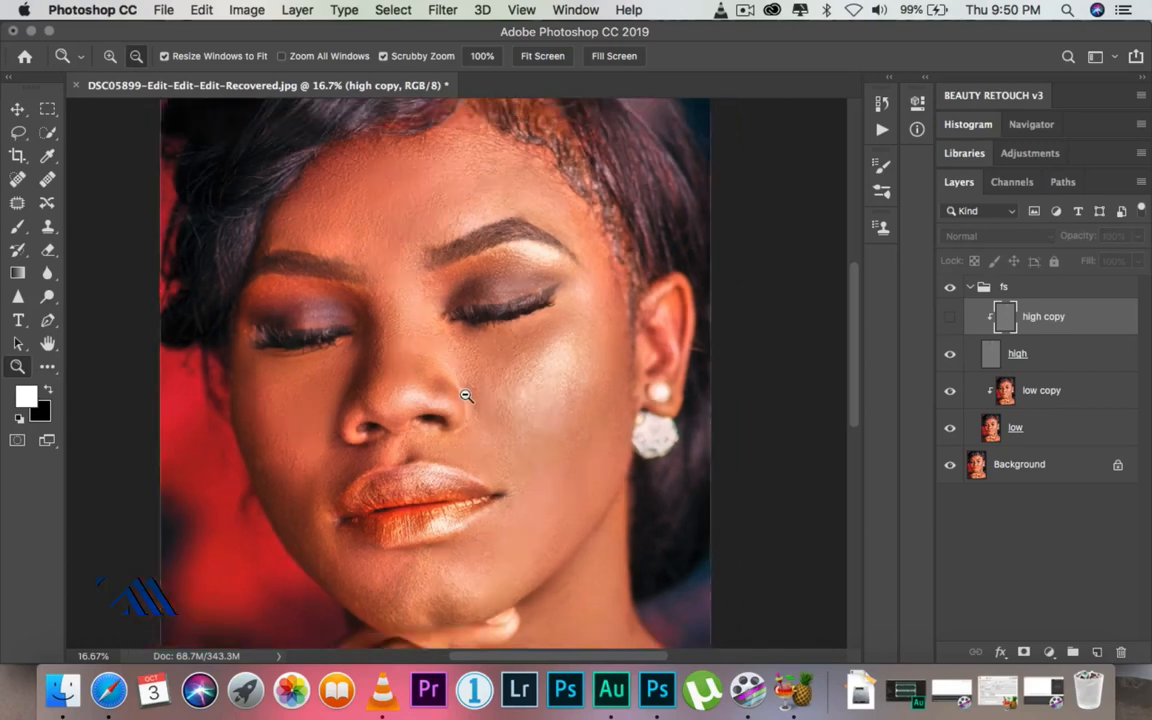
left_click(466, 400, "alt")
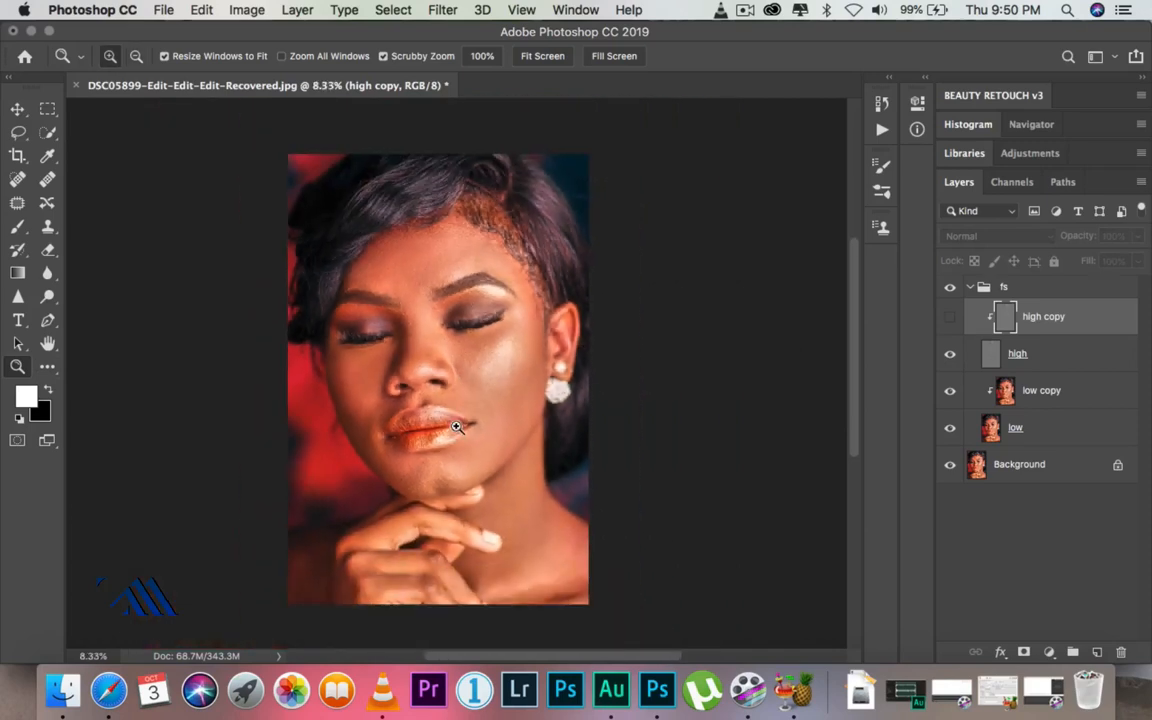